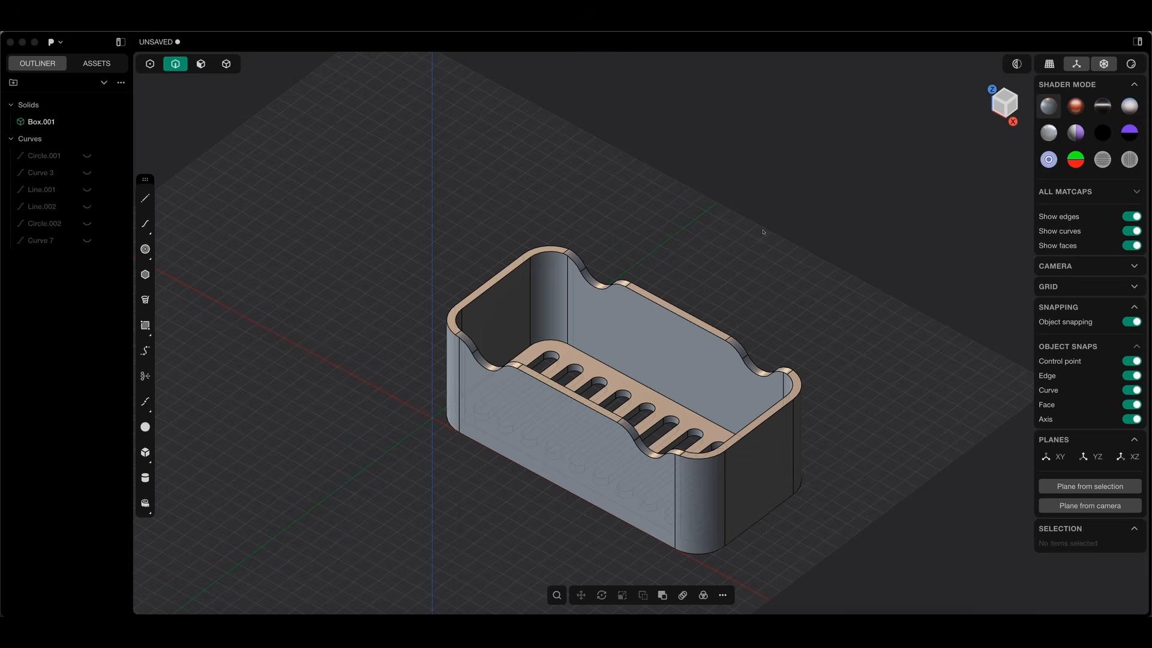
Start a new empty file and confirm clearing the current scene.
{"action": "left_click", "coordinate": [353, 238]}
{"action": "left_click", "coordinate": [60, 42]}
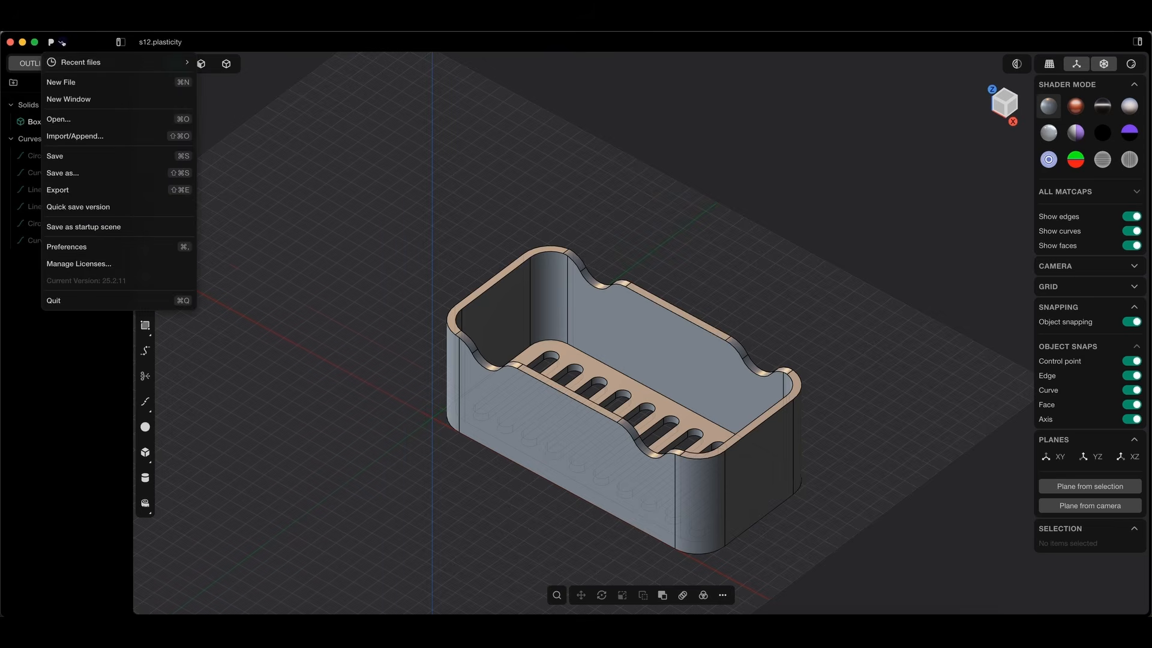
{"action": "left_click", "coordinate": [60, 82]}
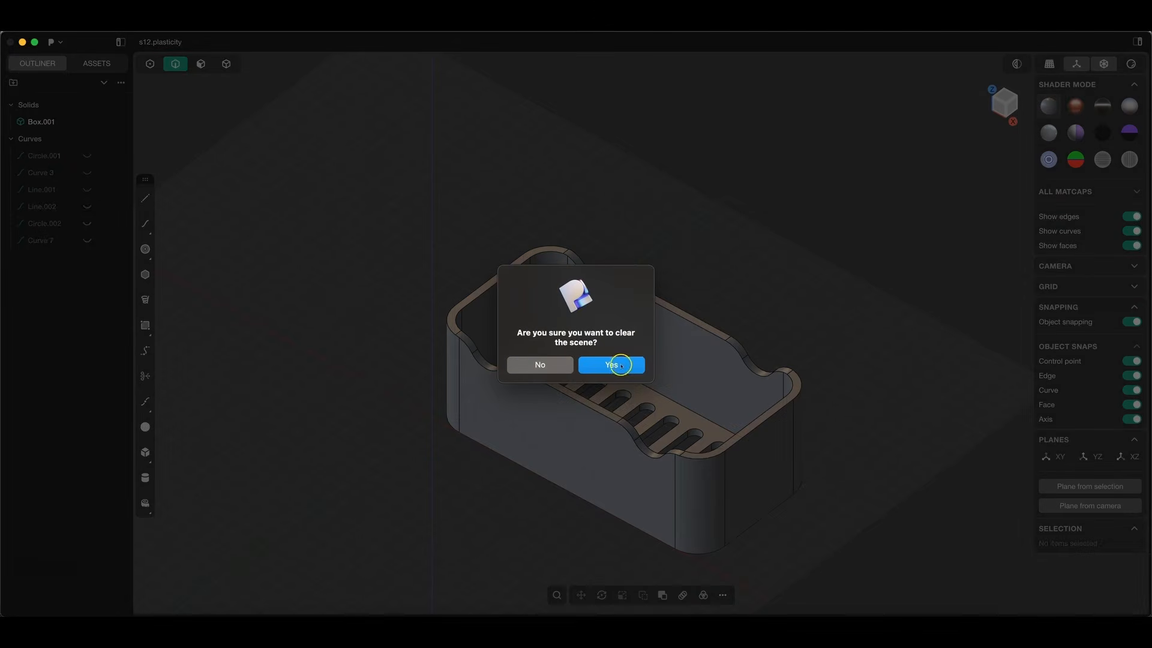
{"action": "left_click", "coordinate": [624, 365]}
{"action": "scroll", "coordinate": [756, 295], "scroll_direction": "down", "scroll_amount": 3}
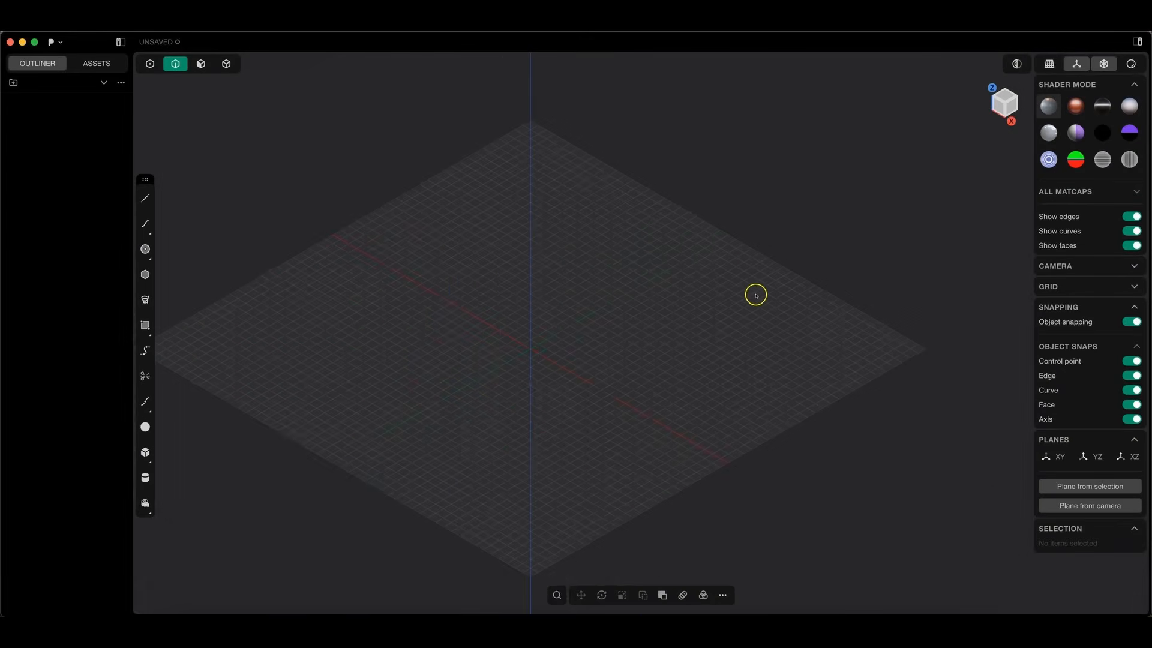
{"action": "left_click", "coordinate": [738, 255]}
{"action": "left_click", "coordinate": [725, 256]}
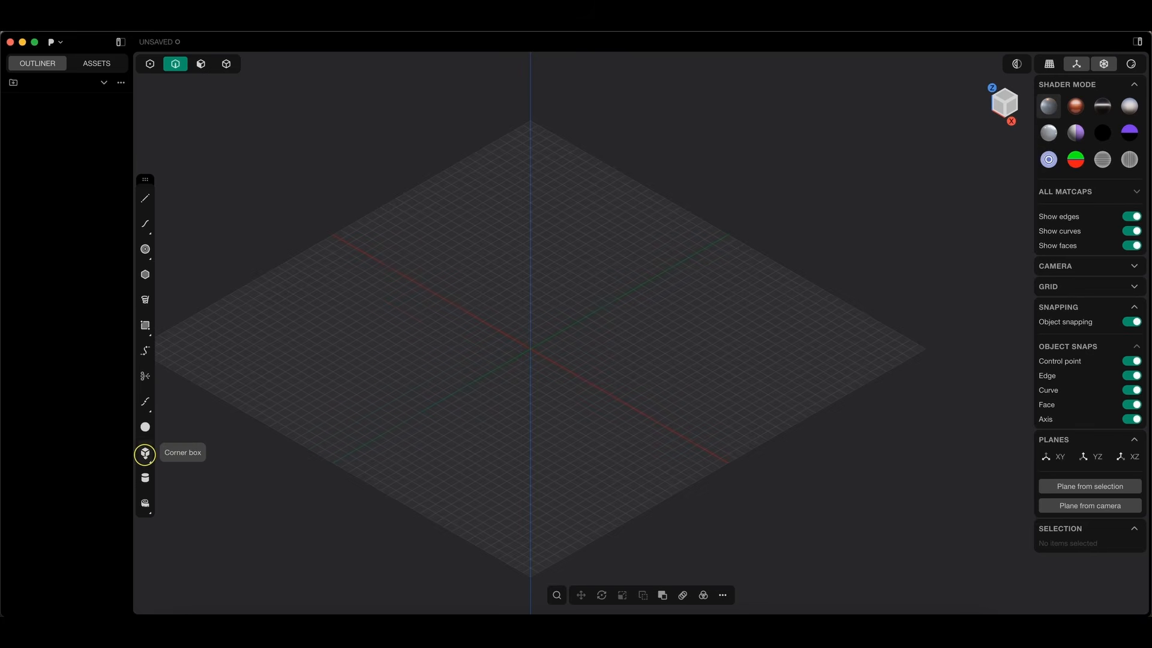
Create a corner box from the origin on the XY plane, 200 mm wide, 100 mm long and 70 mm high.
{"action": "left_click", "coordinate": [145, 454]}
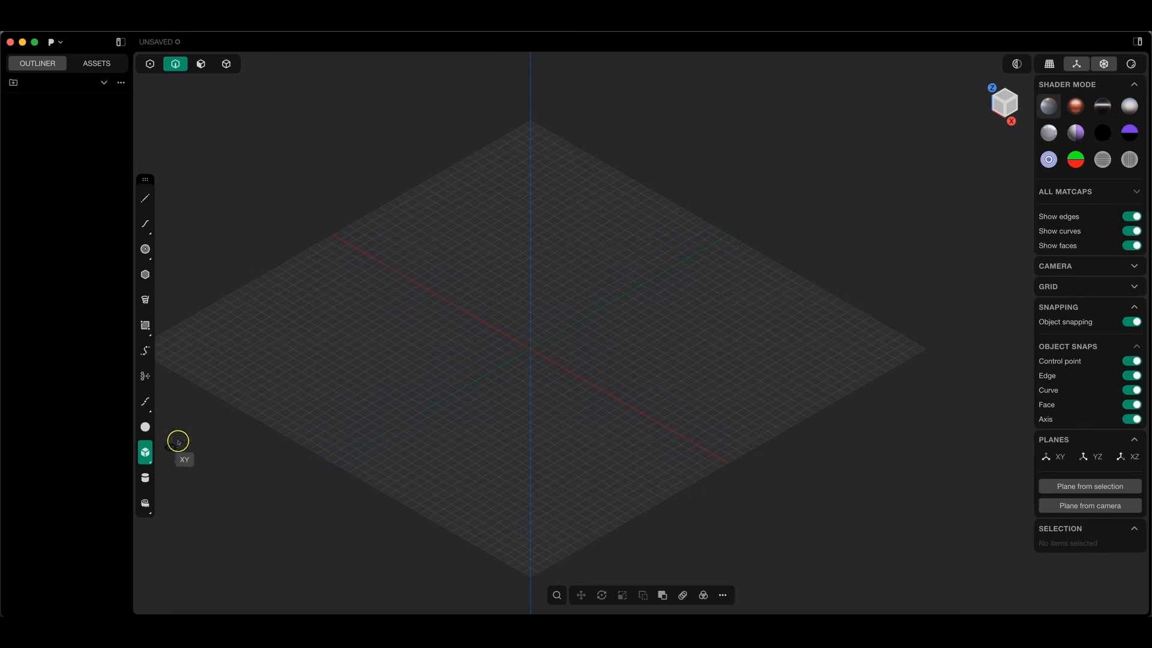
{"action": "left_click", "coordinate": [531, 350]}
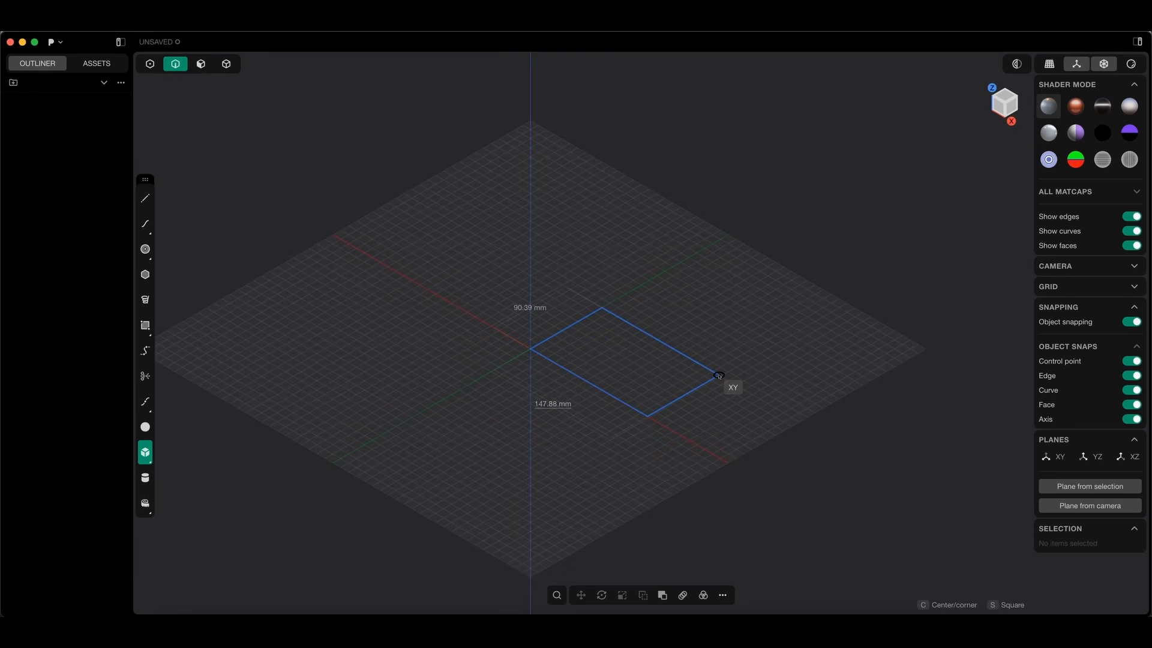
{"action": "key", "text": "Tab"}
{"action": "type", "text": "200"}
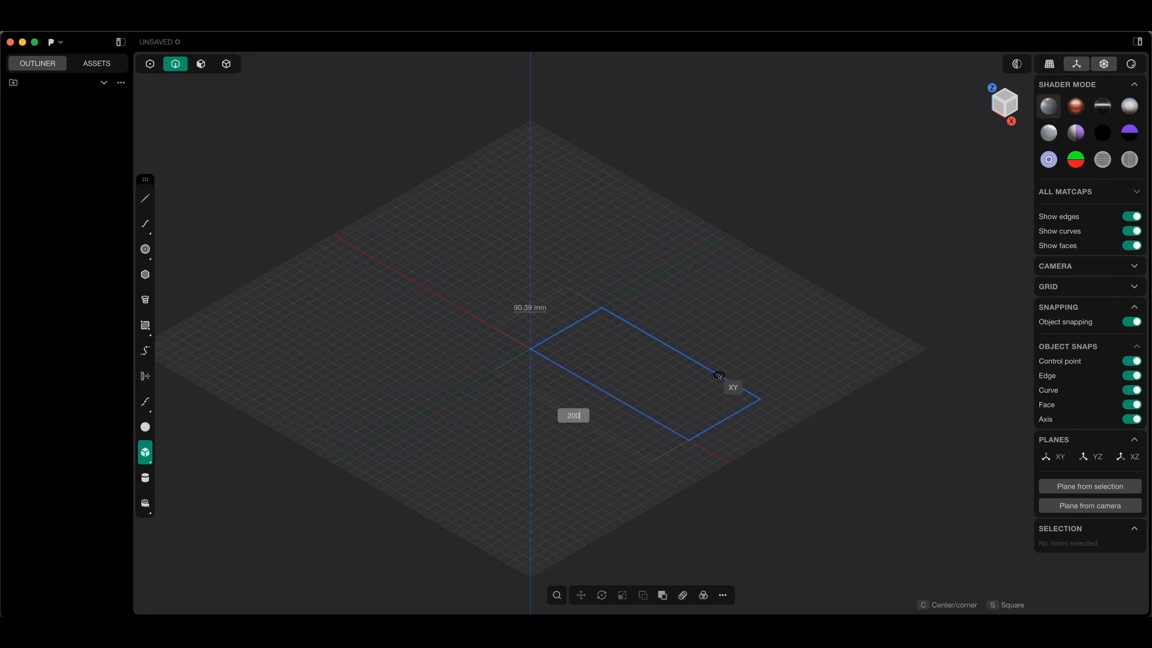
{"action": "key", "text": "Tab"}
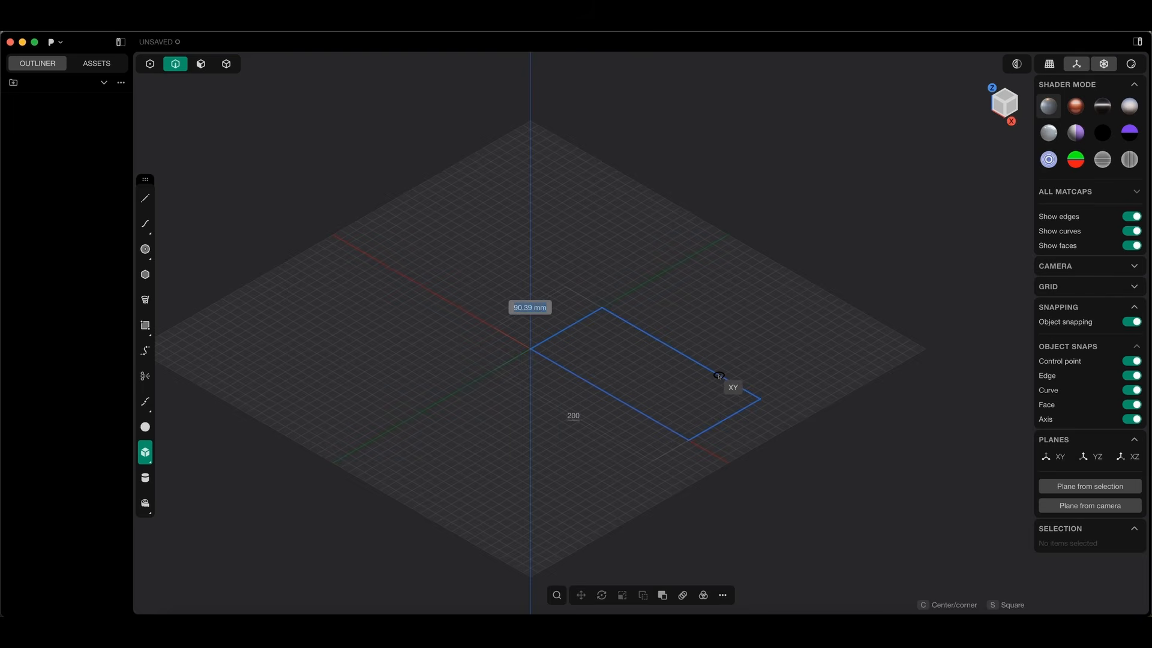
{"action": "type", "text": "100"}
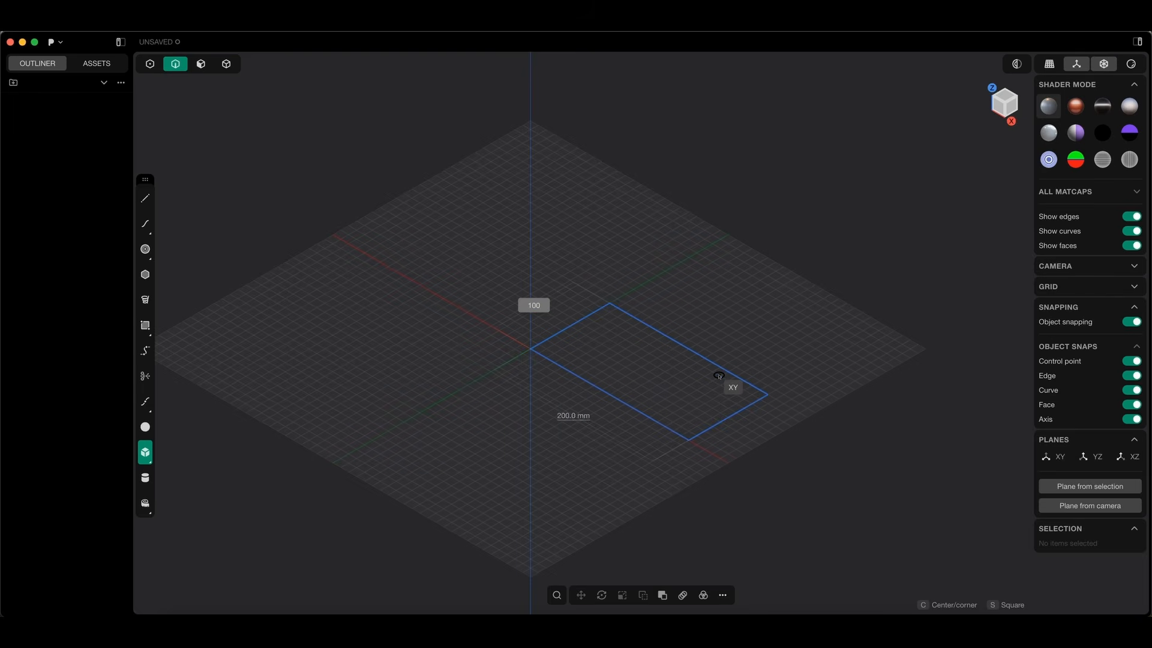
{"action": "key", "text": "Return"}
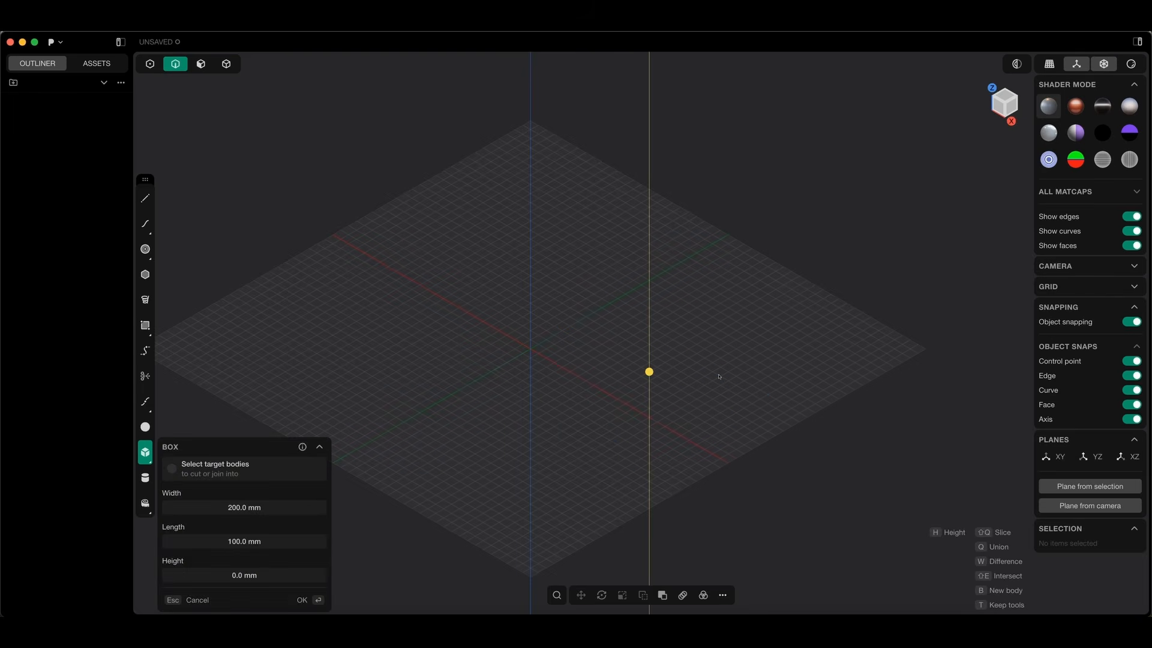
{"action": "type", "text": "70"}
{"action": "key", "text": "Return"}
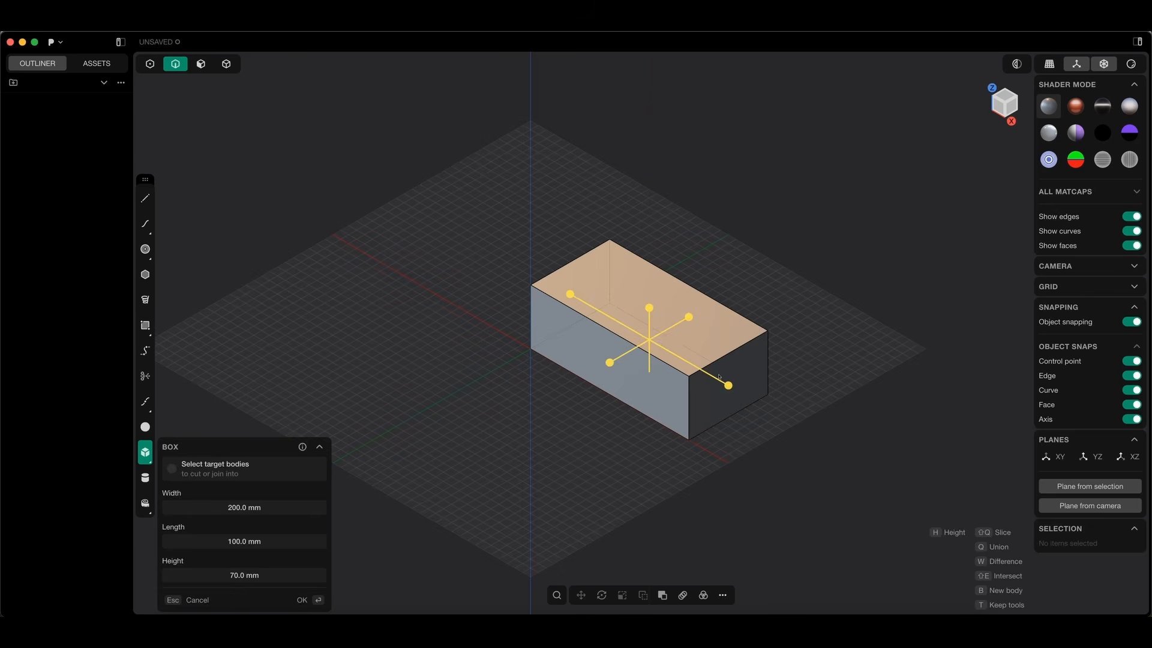
{"action": "key", "text": "Return"}
Fillet the four vertical corner edges of the box with a conic distance of 15 mm.
{"action": "scroll", "coordinate": [651, 301], "scroll_direction": "down", "scroll_amount": 3}
{"action": "scroll", "coordinate": [651, 300], "scroll_direction": "up", "scroll_amount": 3}
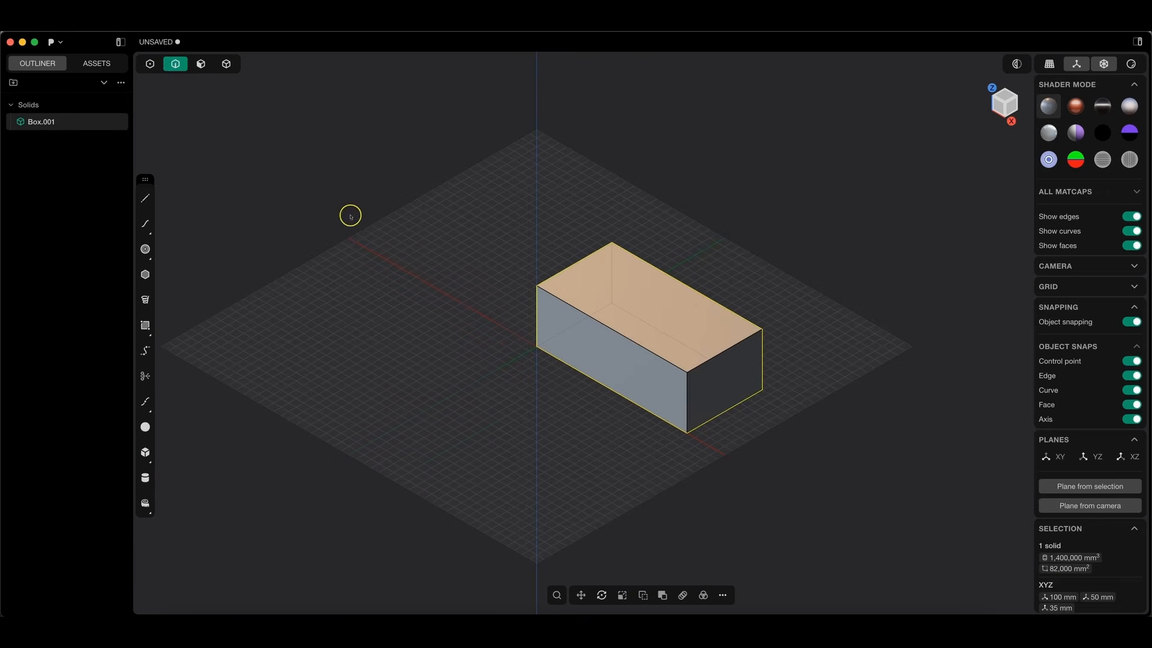
{"action": "left_click", "coordinate": [537, 312]}
{"action": "key", "text": "f"}
{"action": "left_click", "coordinate": [612, 267]}
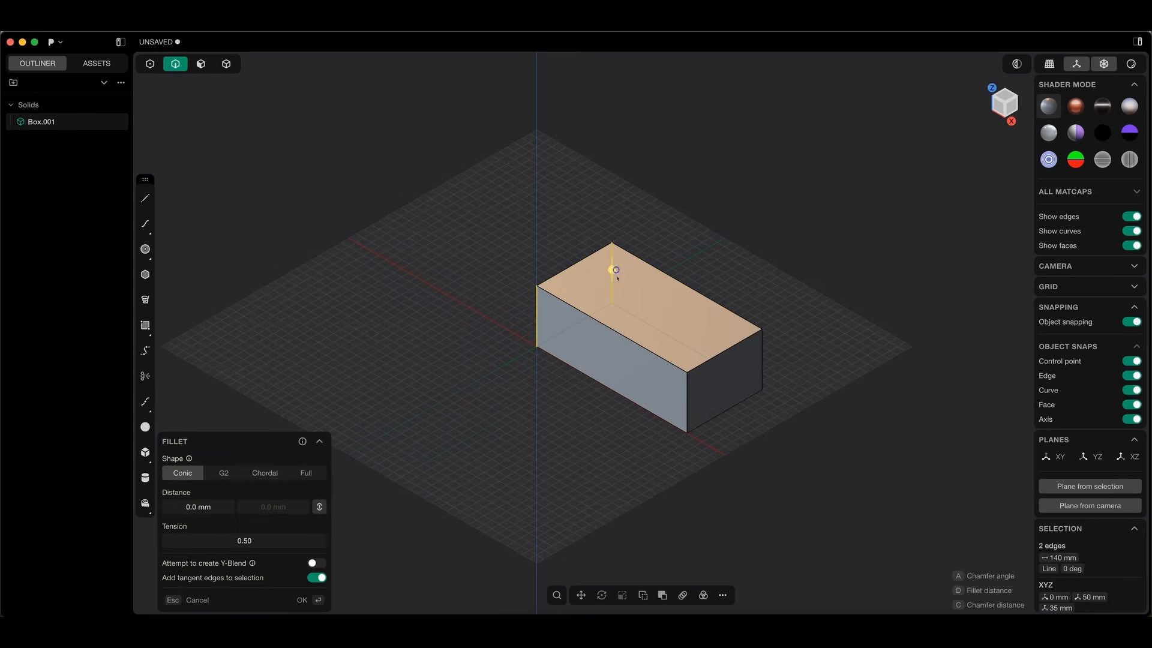
{"action": "left_click", "coordinate": [762, 354]}
{"action": "left_click", "coordinate": [689, 396]}
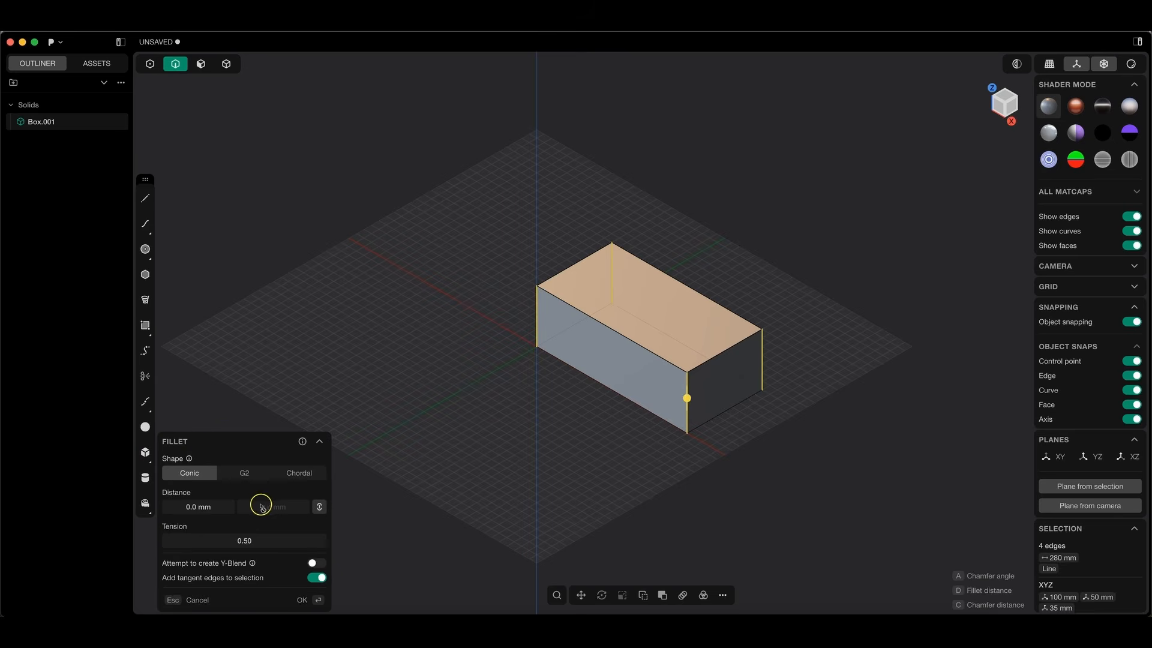
{"action": "mouse_move", "coordinate": [687, 396]}
{"action": "left_mouse_down"}
{"action": "mouse_move", "coordinate": [687, 407]}
{"action": "mouse_move", "coordinate": [687, 379]}
{"action": "mouse_move", "coordinate": [687, 404]}
{"action": "left_mouse_up"}
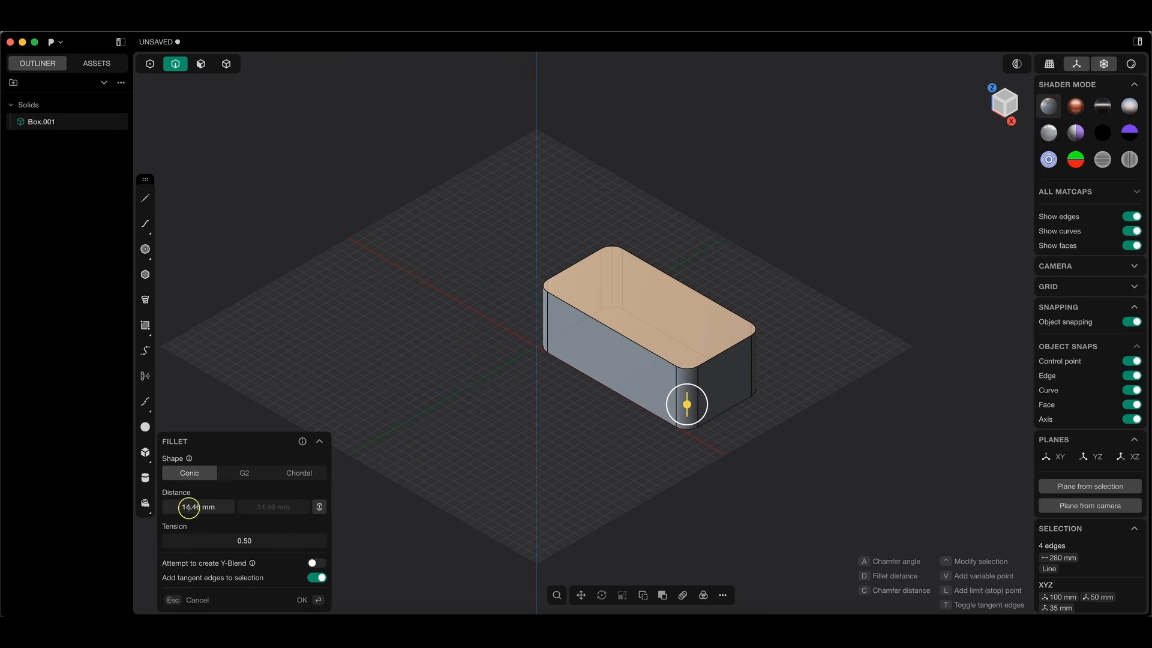
{"action": "type", "text": "d15"}
{"action": "key", "text": "Return"}
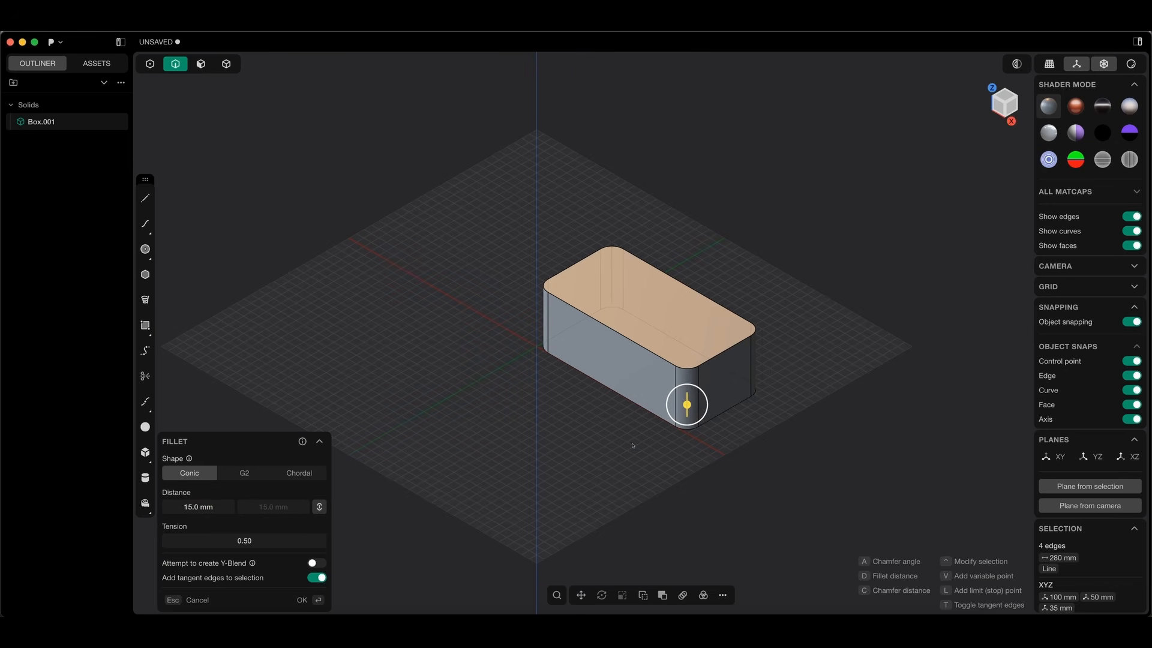
{"action": "key", "text": "Return"}
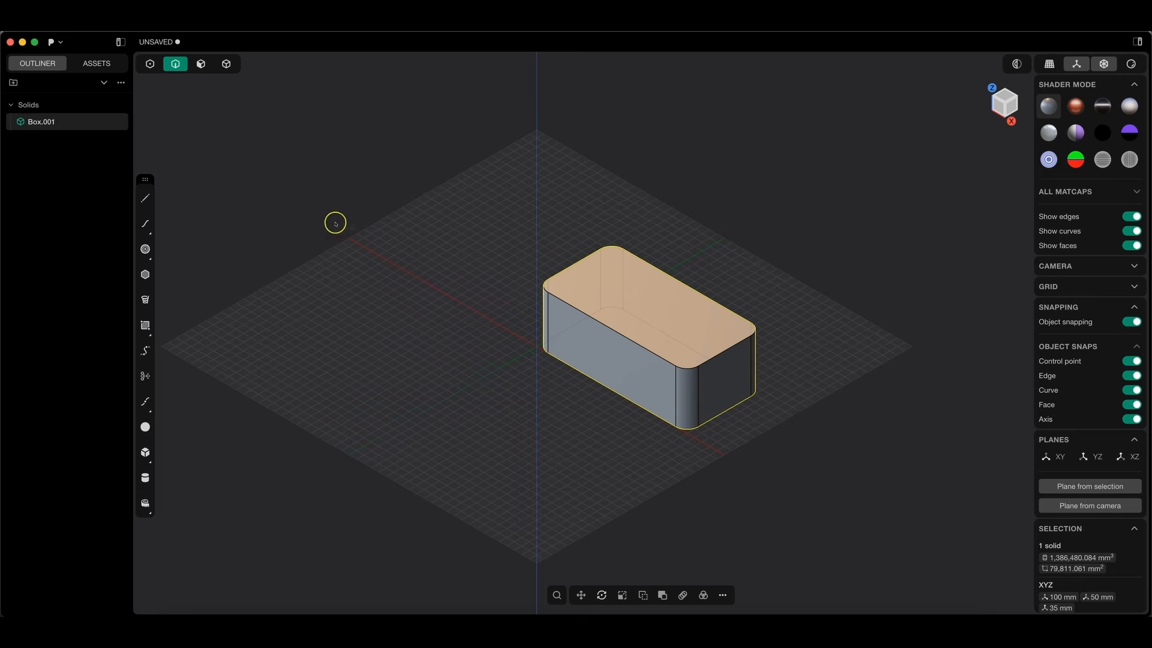
Hollow the box through its top face with a thickness of -5 mm.
{"action": "left_click", "coordinate": [201, 63]}
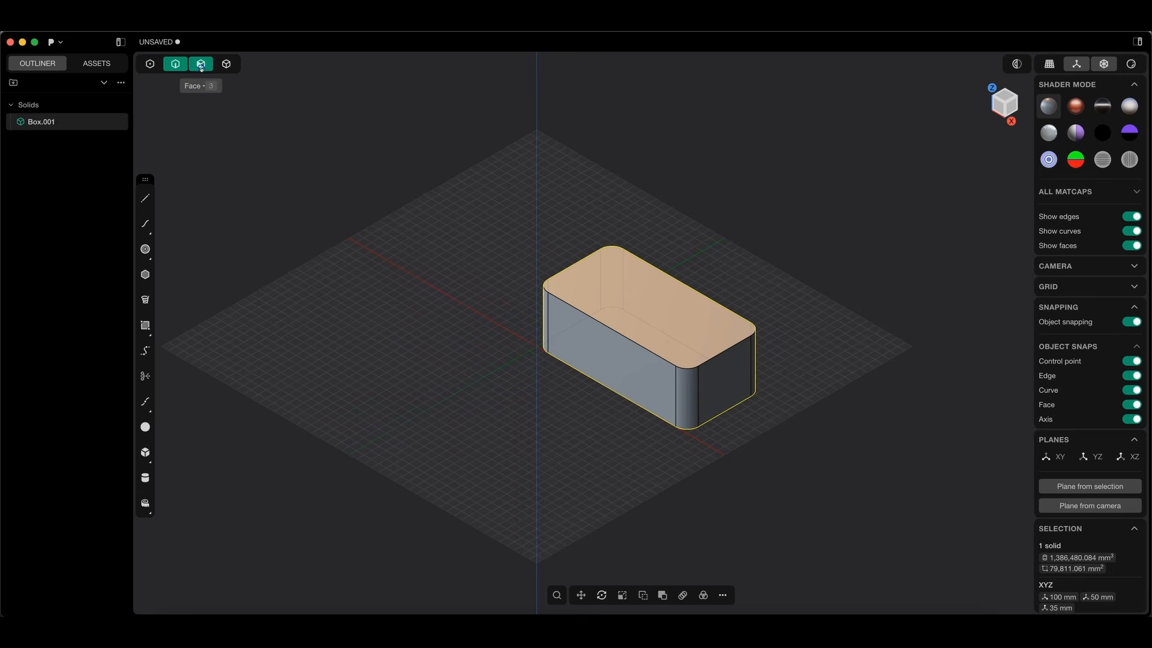
{"action": "left_click", "coordinate": [656, 294]}
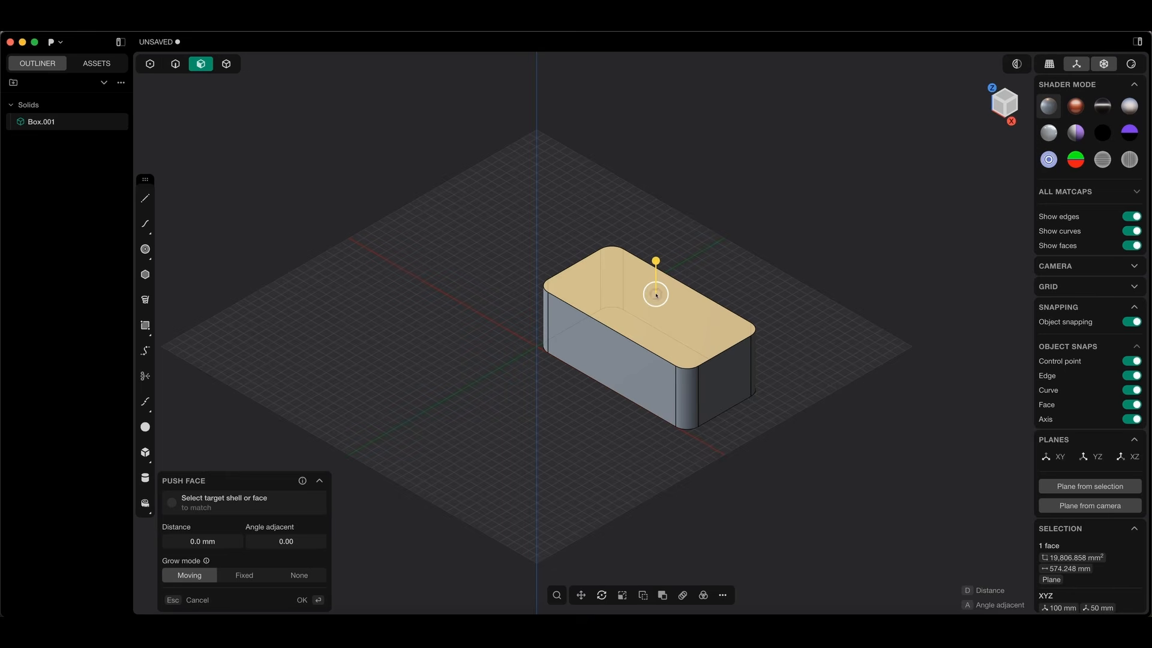
{"action": "right_click", "coordinate": [655, 294]}
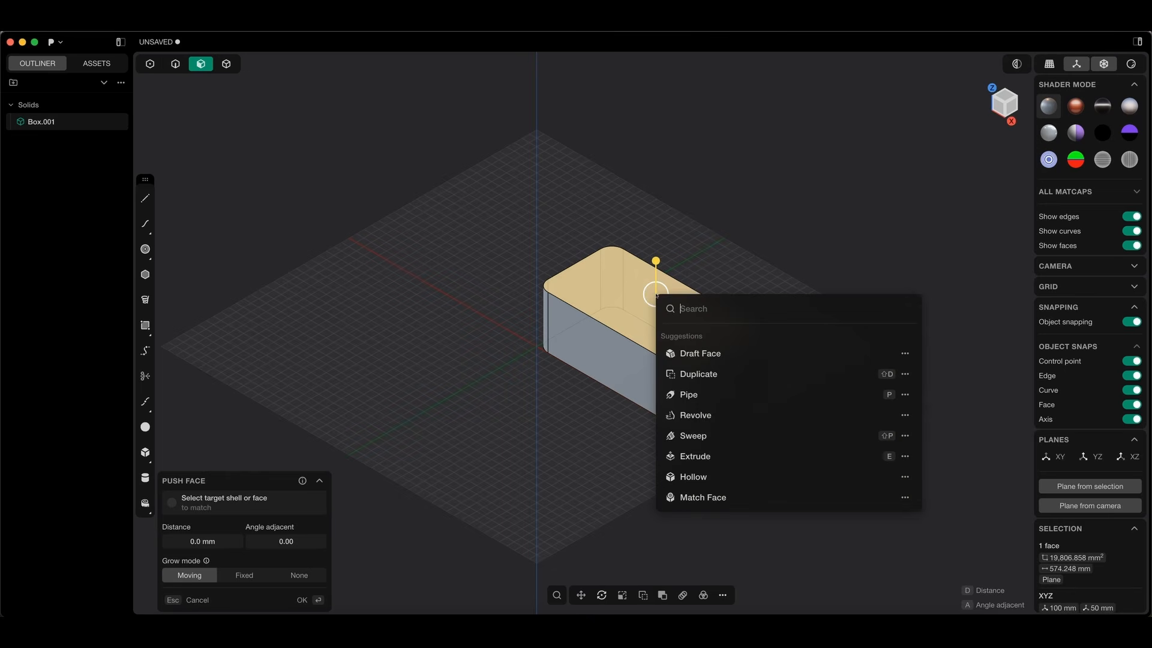
{"action": "type", "text": "hool"}
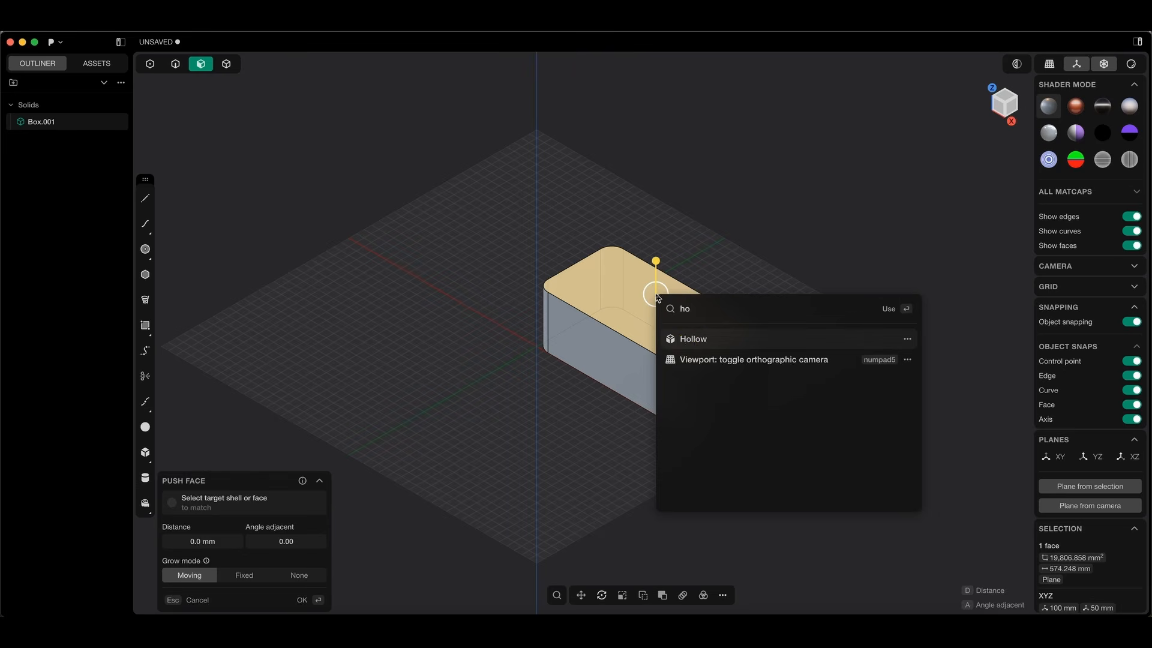
{"action": "left_click", "coordinate": [687, 342]}
{"action": "left_click_drag", "start_coordinate": [660, 307], "coordinate": [663, 315]}
{"action": "left_click", "coordinate": [235, 559]}
{"action": "key", "text": "BackSpace"}
{"action": "type", "text": "-5"}
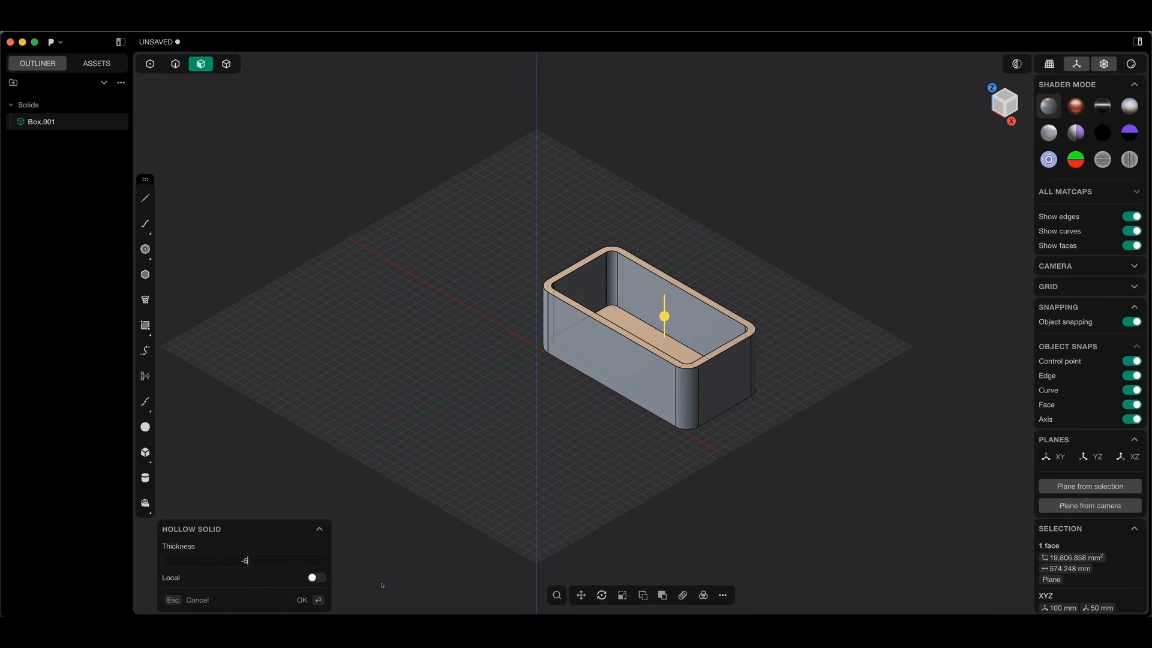
{"action": "key", "text": "Return"}
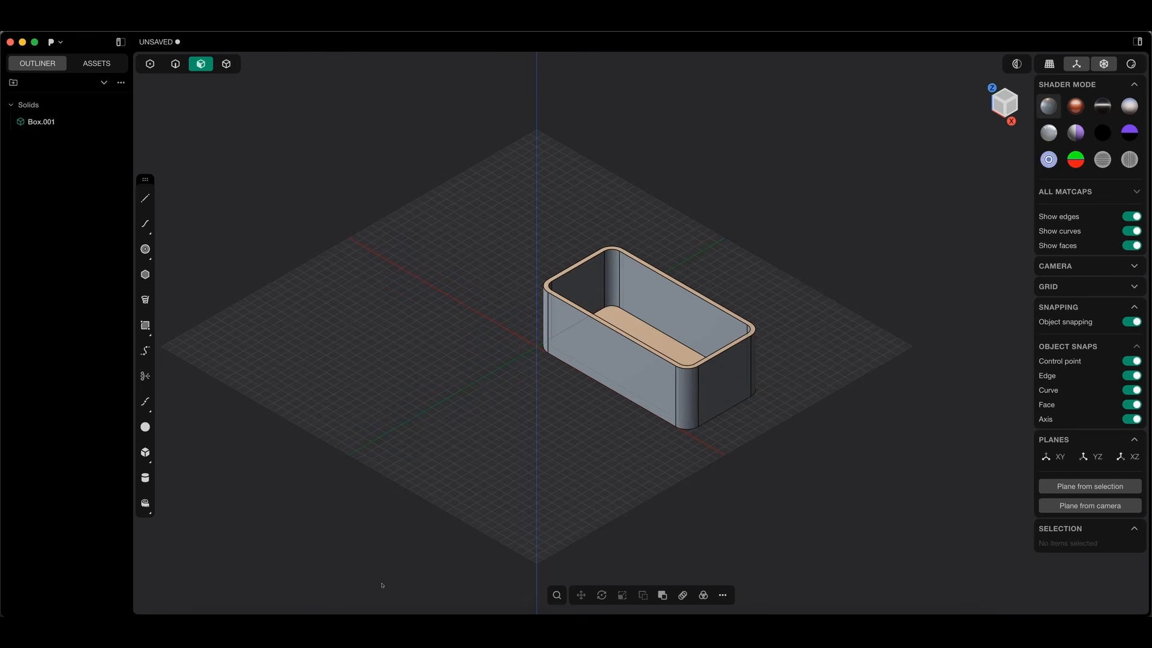
On the box's underside, draw a centre circle of 5 mm radius at the centre of one rounded corner.
{"action": "middle_click_drag", "start_coordinate": [586, 411], "coordinate": [636, 389]}
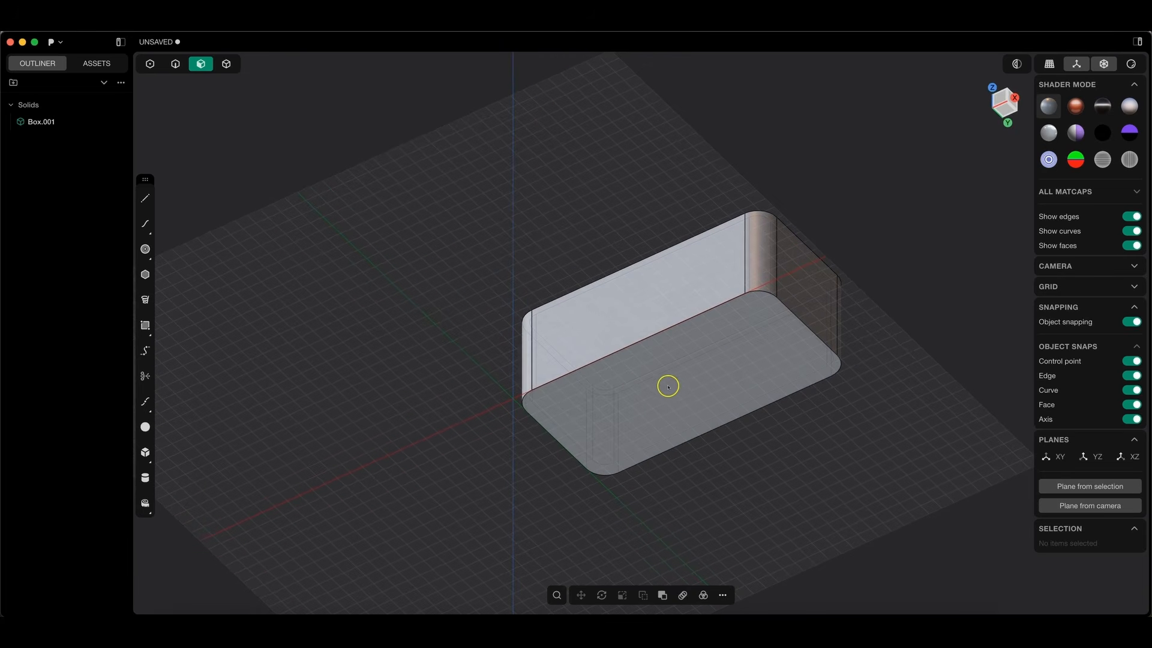
{"action": "left_click", "coordinate": [674, 351]}
{"action": "key", "text": "slash"}
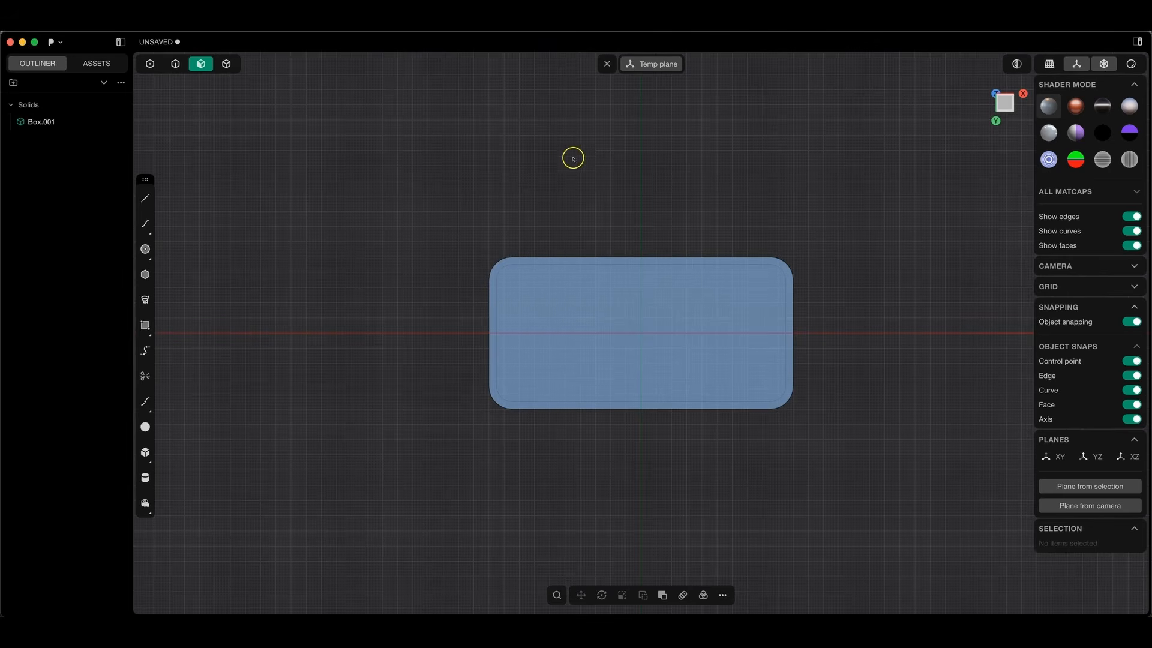
{"action": "left_click", "coordinate": [145, 249]}
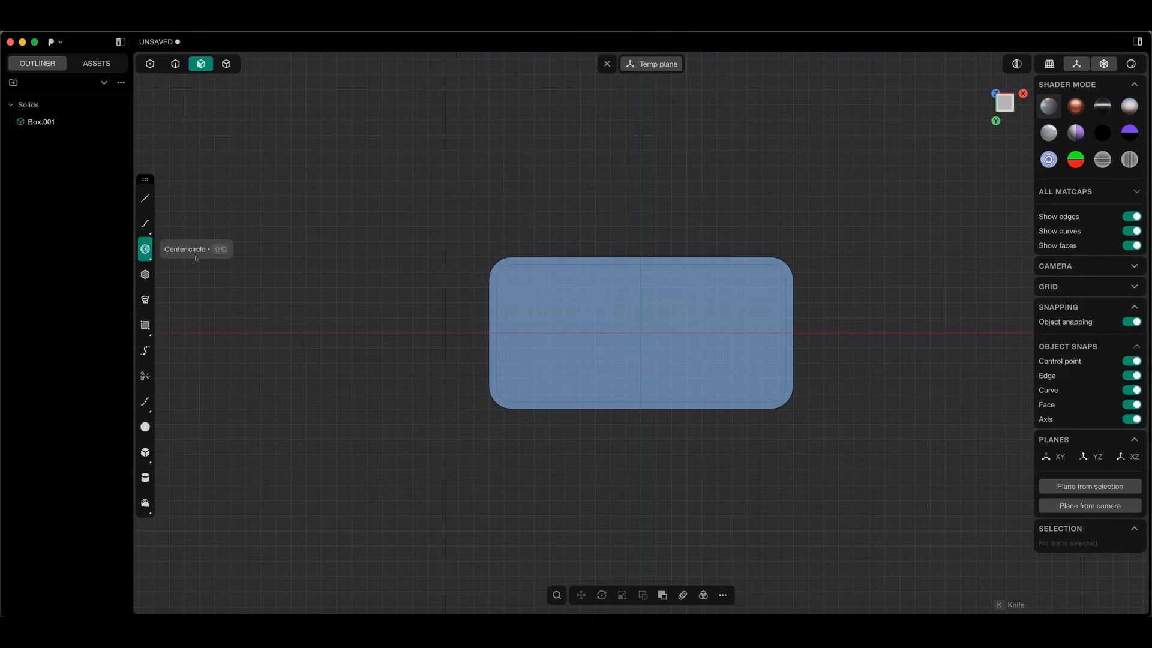
{"action": "left_click", "coordinate": [511, 280]}
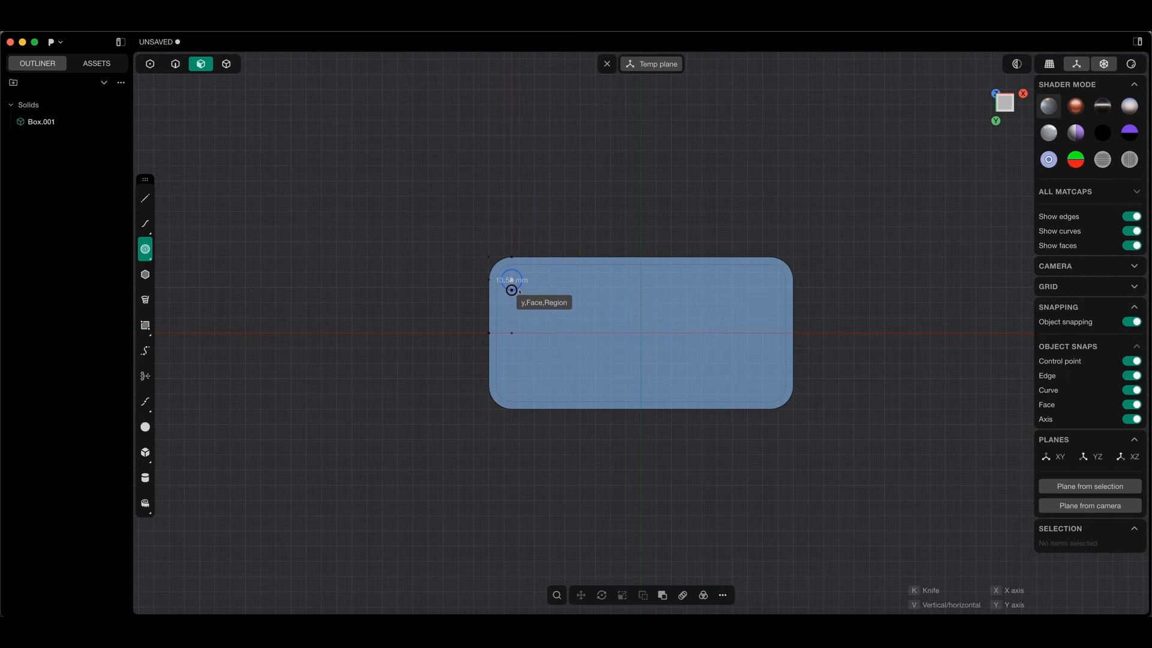
{"action": "key", "text": "Tab"}
{"action": "type", "text": "5"}
{"action": "key", "text": "Return"}
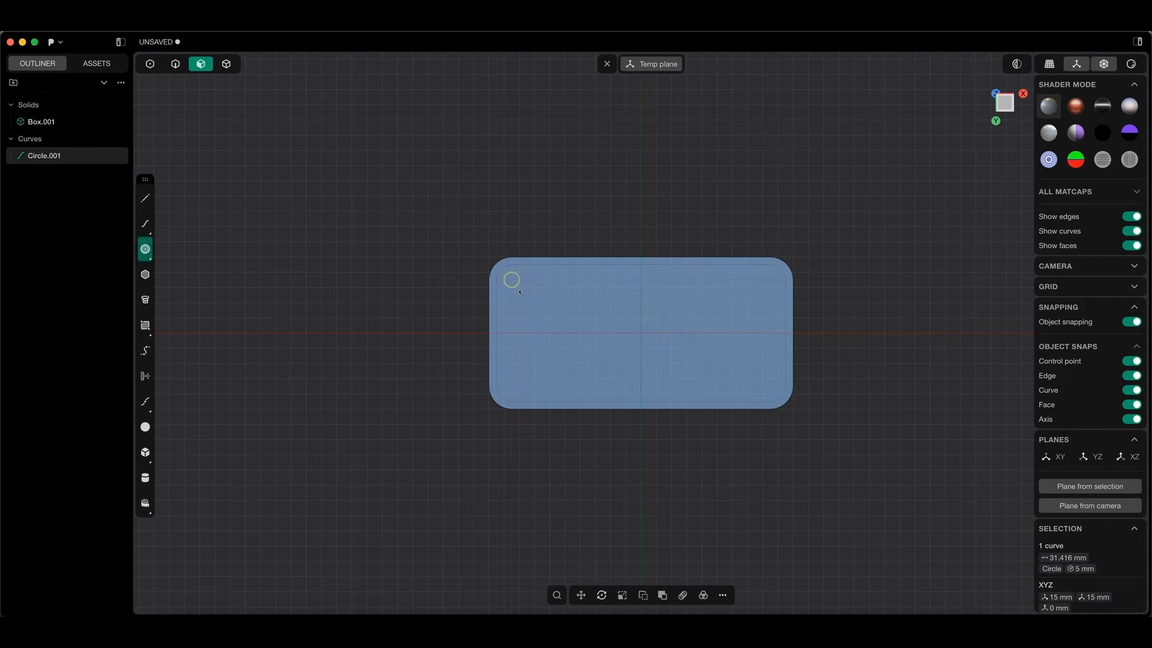
Mirror the circle across the box's lengthwise centreline to the opposite corner of the same short side.
{"action": "right_click", "coordinate": [556, 247]}
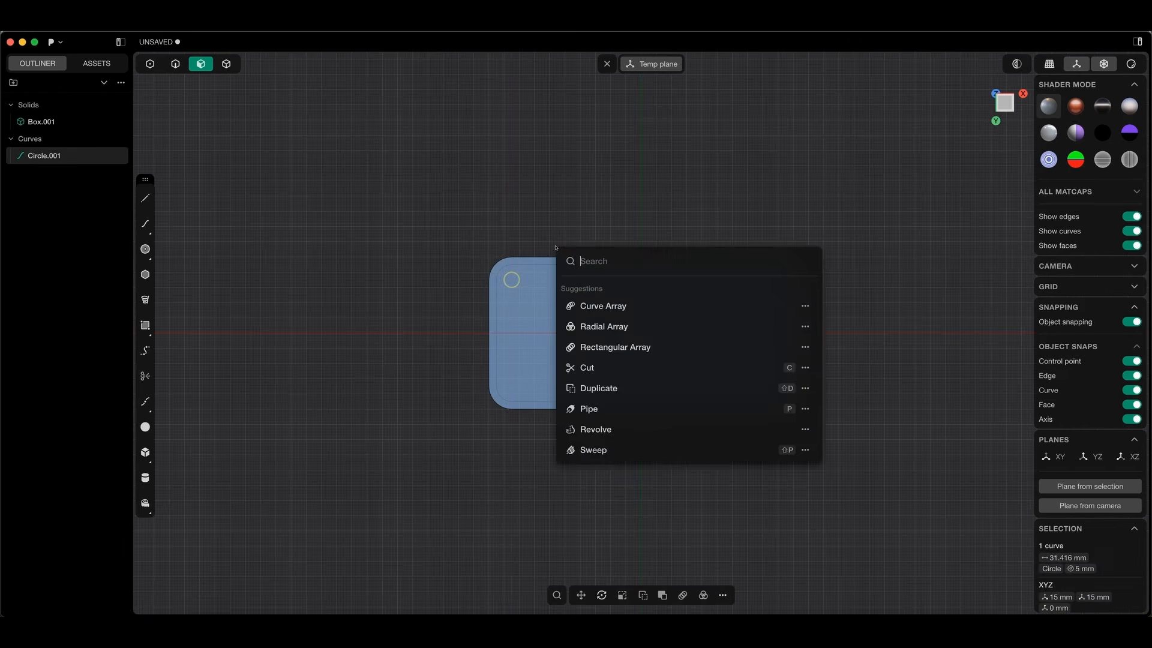
{"action": "type", "text": "mir"}
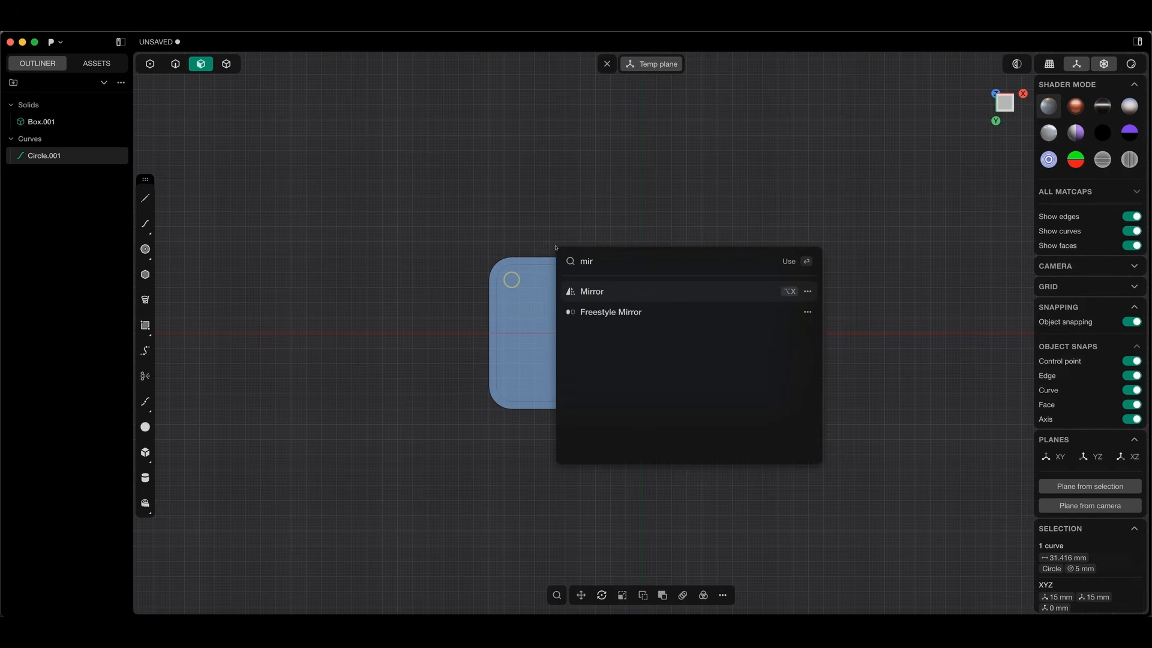
{"action": "left_click", "coordinate": [591, 294]}
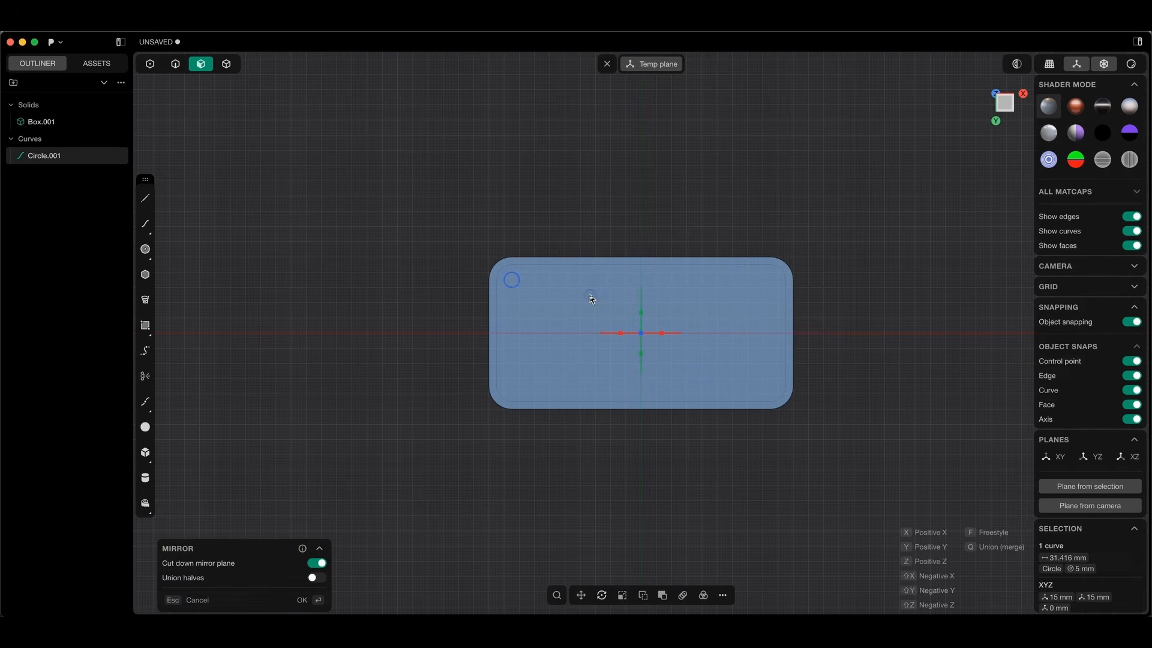
{"action": "left_click", "coordinate": [641, 355]}
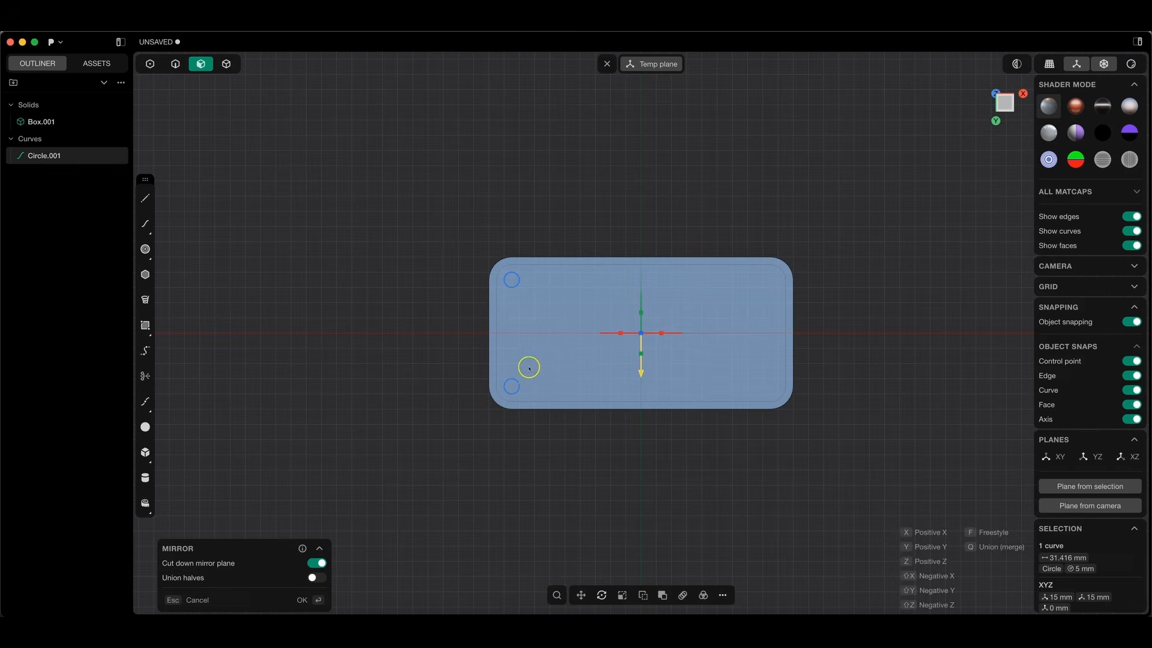
{"action": "left_click", "coordinate": [303, 600]}
Draw a 70 mm line joining the outer tangent points of the two circles, along the box's short side.
{"action": "left_click", "coordinate": [145, 198]}
{"action": "scroll", "coordinate": [462, 225], "scroll_direction": "up", "scroll_amount": 5}
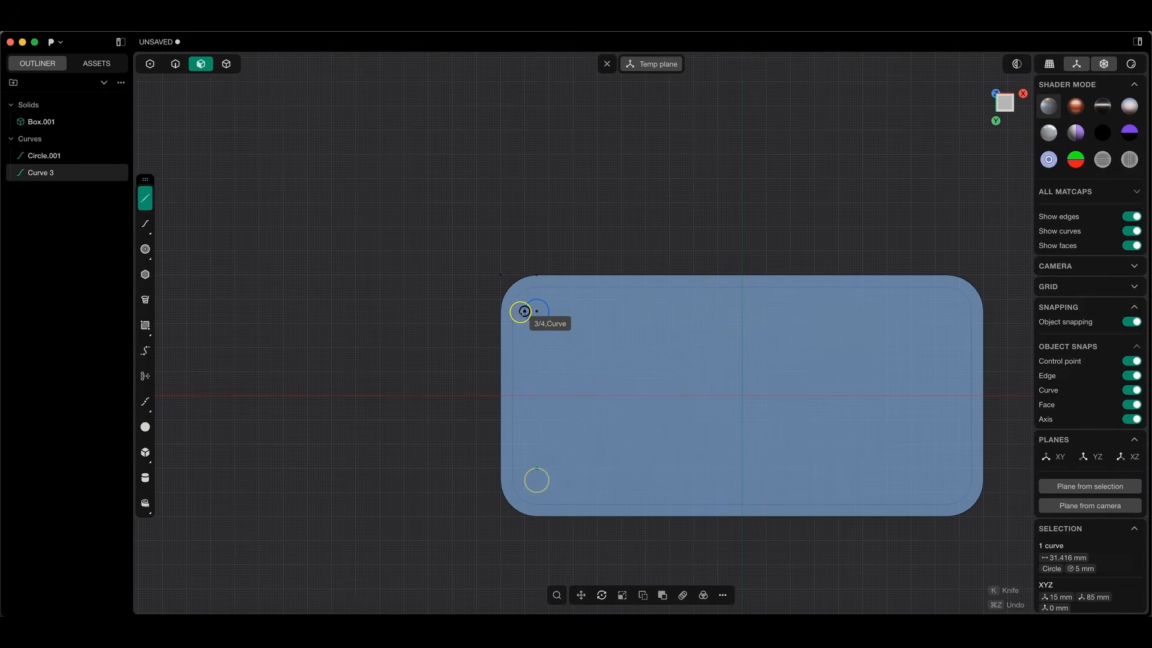
{"action": "left_click", "coordinate": [522, 311]}
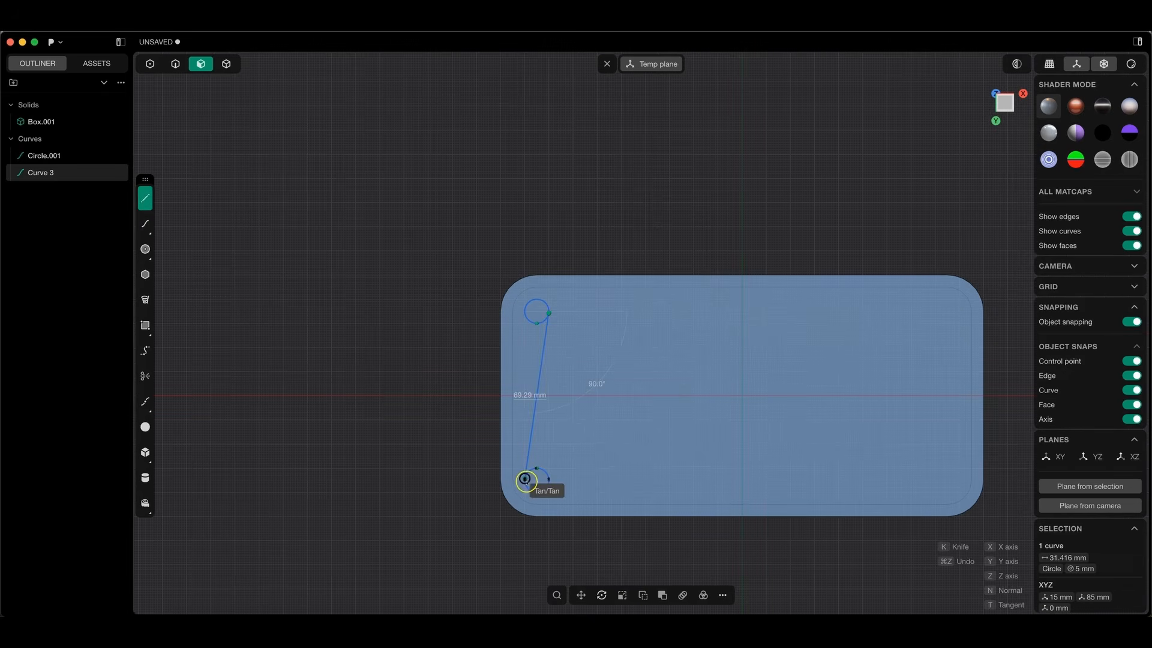
{"action": "scroll", "coordinate": [525, 480], "scroll_direction": "up", "scroll_amount": 3}
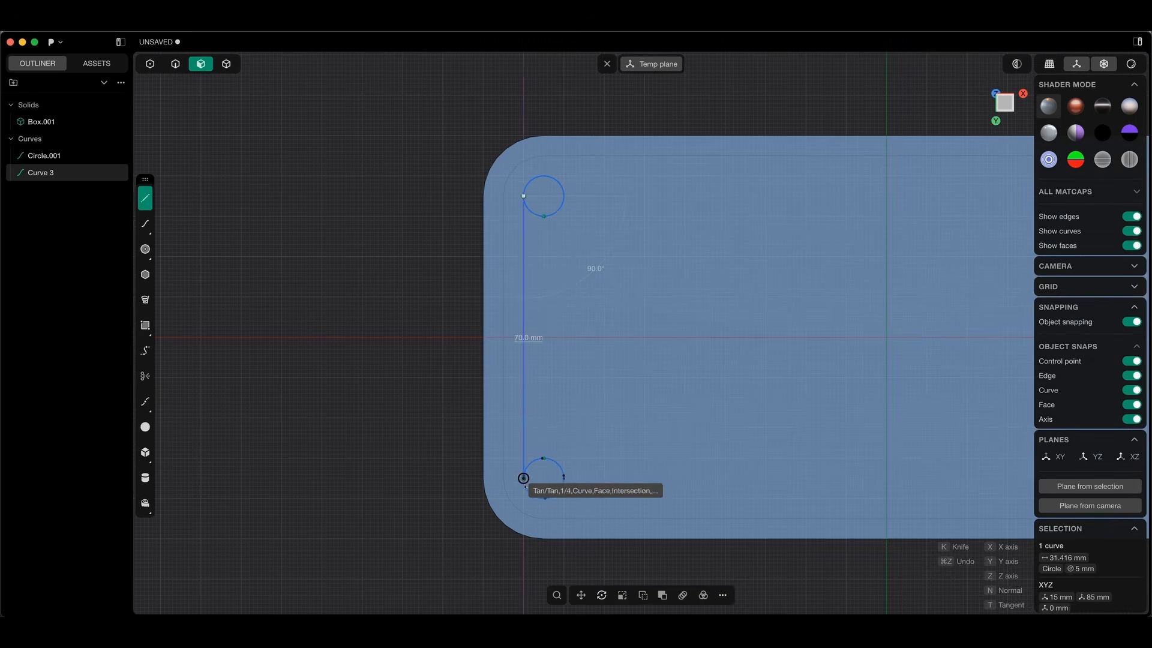
{"action": "left_click", "coordinate": [523, 483]}
{"action": "left_click", "coordinate": [523, 479]}
{"action": "key", "text": "Escape"}
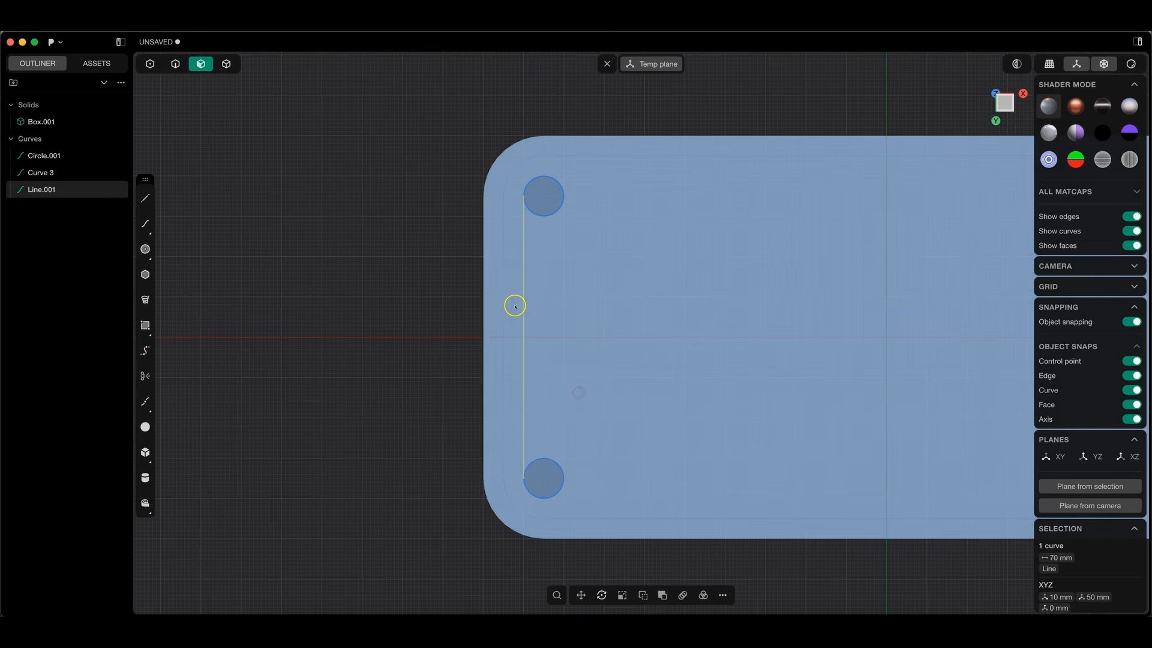
Draw a second 70 mm line joining the inner tangent points of the two circles, parallel to the first.
{"action": "left_click", "coordinate": [539, 274]}
{"action": "left_click", "coordinate": [145, 198]}
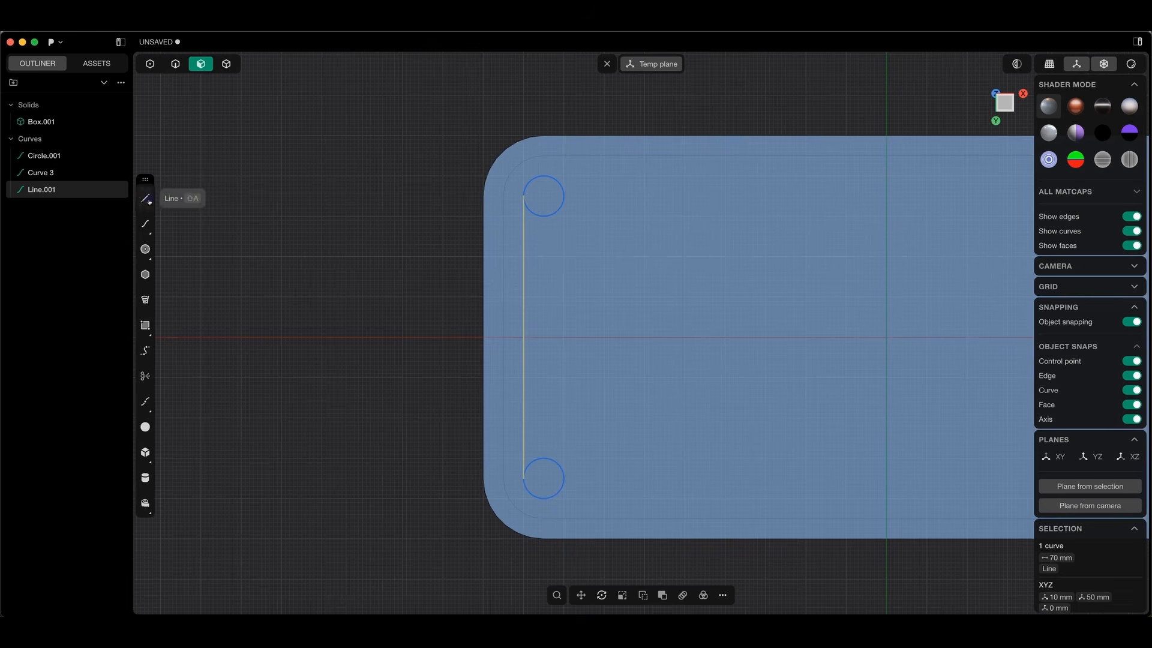
{"action": "left_click", "coordinate": [561, 193]}
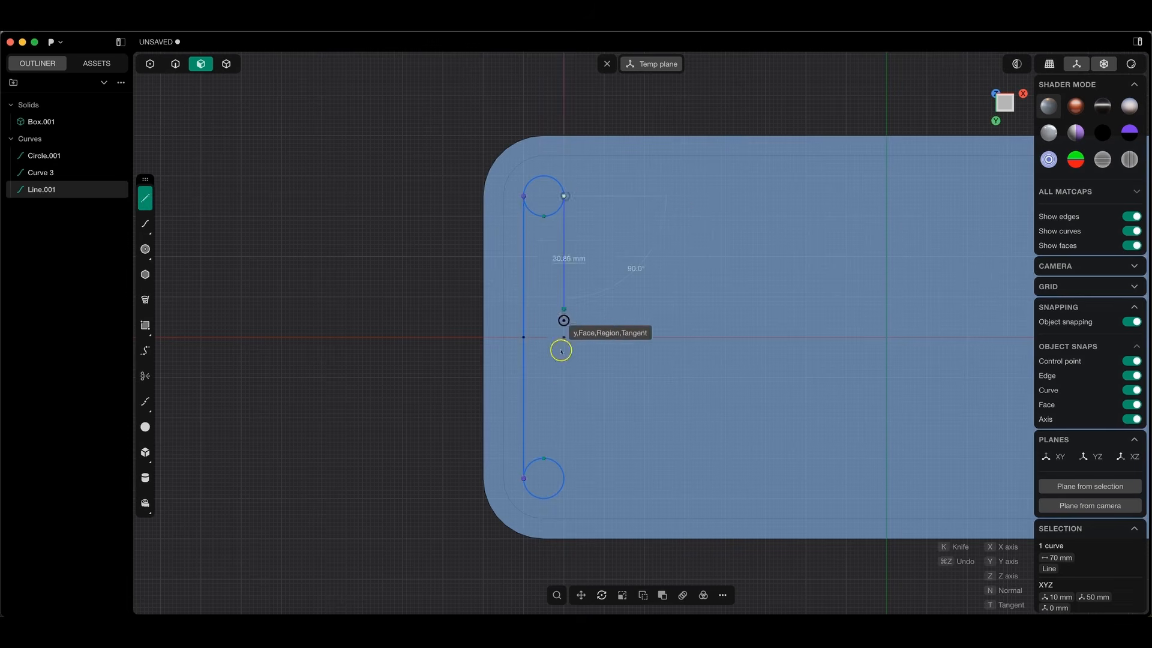
{"action": "left_click", "coordinate": [564, 478]}
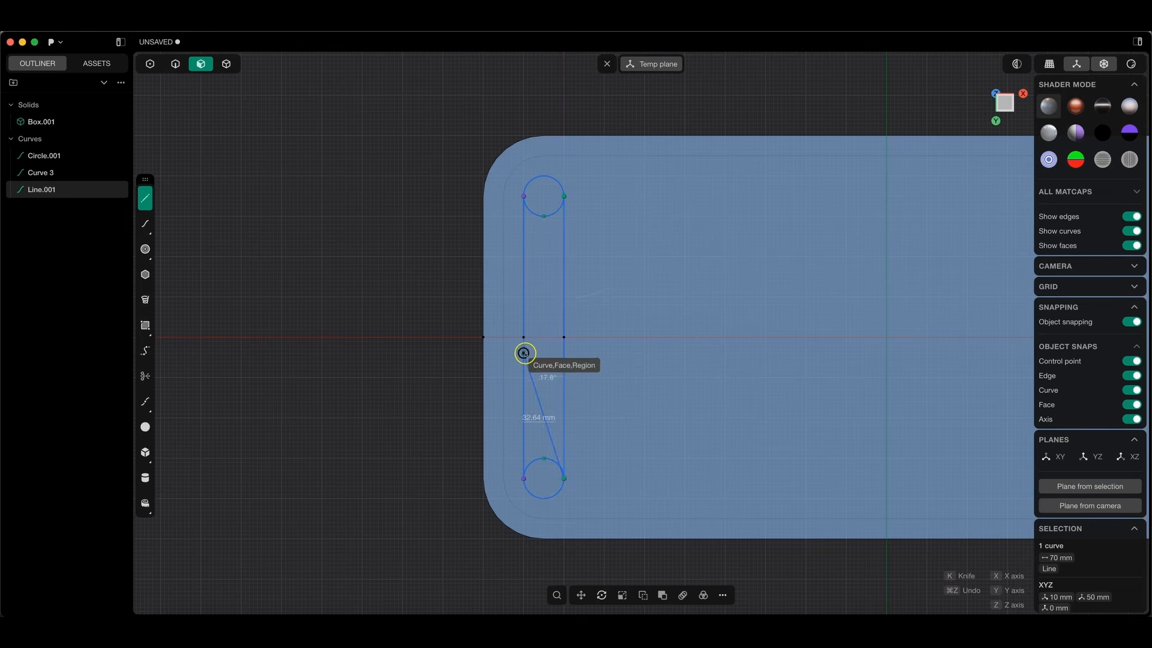
{"action": "key", "text": "Escape"}
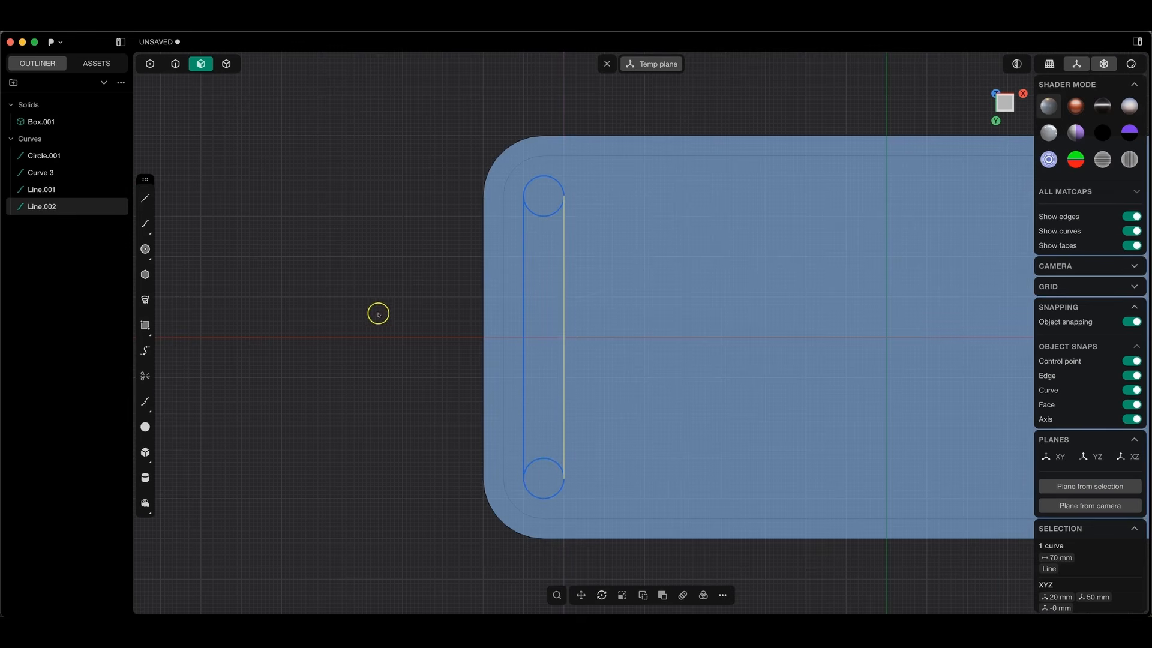
Trim away the inner arcs of both circles to leave a single closed slot outline.
{"action": "left_click", "coordinate": [145, 376]}
{"action": "left_click", "coordinate": [558, 215]}
{"action": "left_click", "coordinate": [543, 461]}
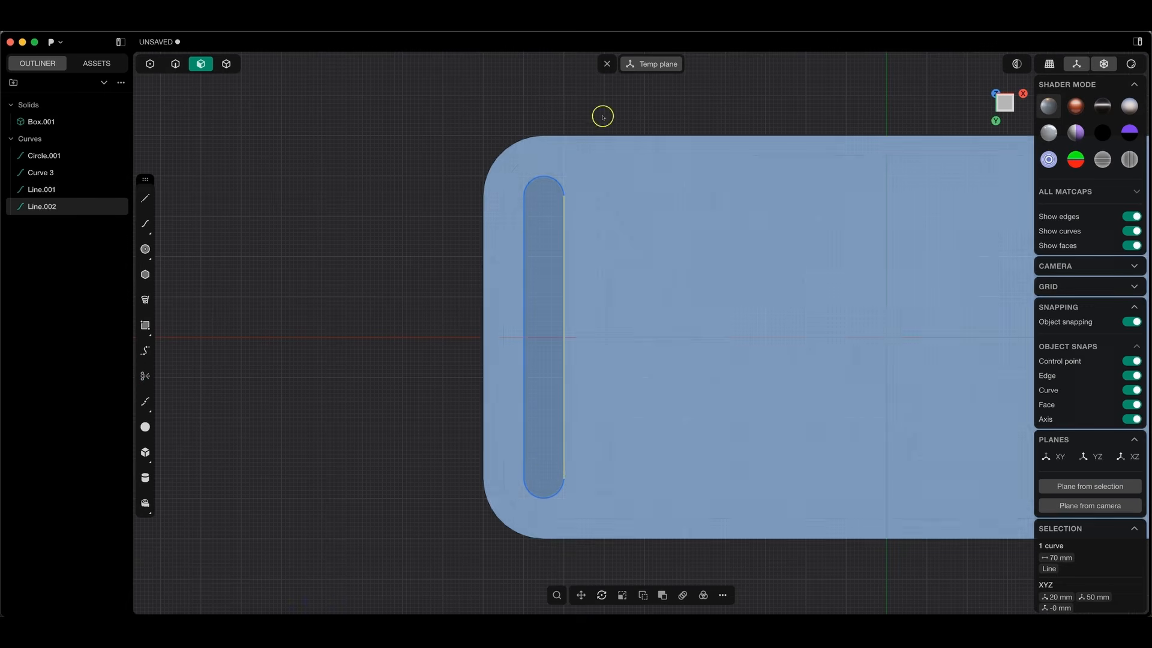
Extrude the slot region about 51 mm upward as a difference cut through the floor of the box.
{"action": "left_click", "coordinate": [608, 64]}
{"action": "middle_click_drag", "start_coordinate": [603, 110], "coordinate": [540, 365]}
{"action": "left_click", "coordinate": [528, 355]}
{"action": "key", "text": "e"}
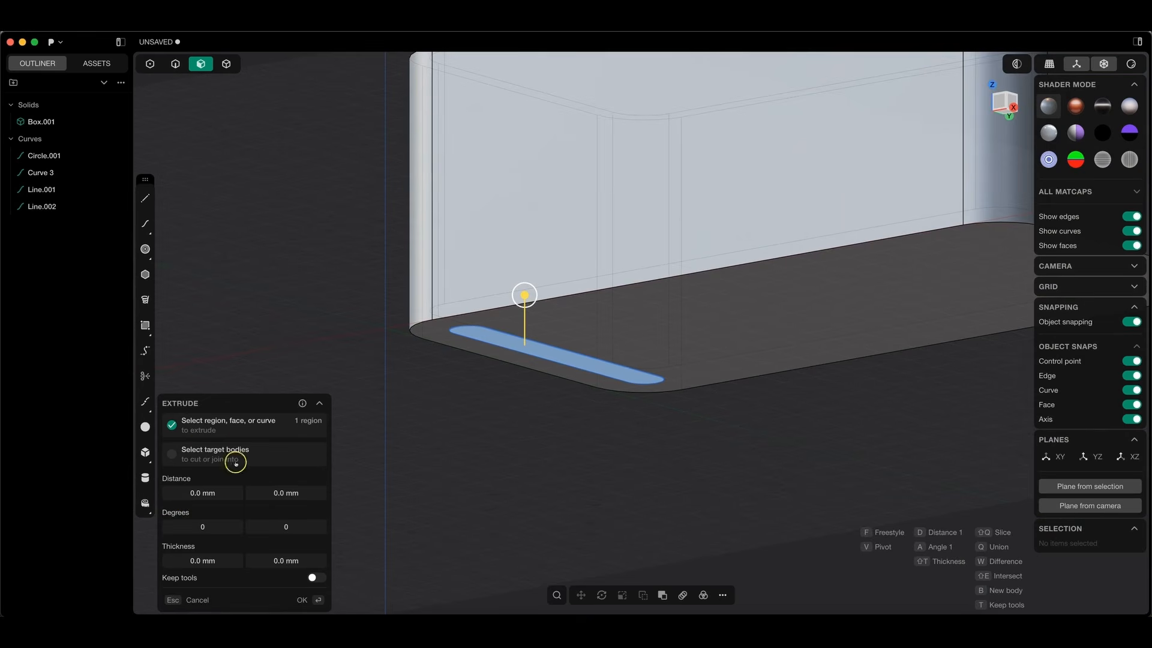
{"action": "left_click_drag", "start_coordinate": [525, 299], "coordinate": [611, 203]}
{"action": "middle_click_drag", "start_coordinate": [575, 257], "coordinate": [597, 180]}
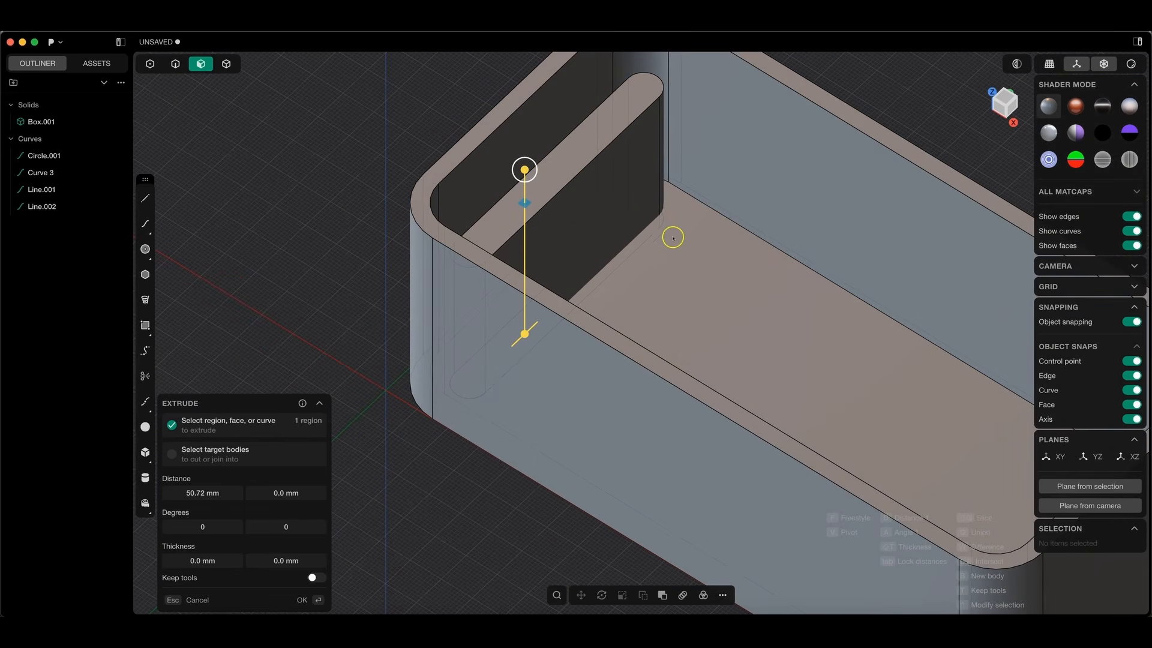
{"action": "scroll", "coordinate": [1020, 547], "scroll_direction": "down", "scroll_amount": 5}
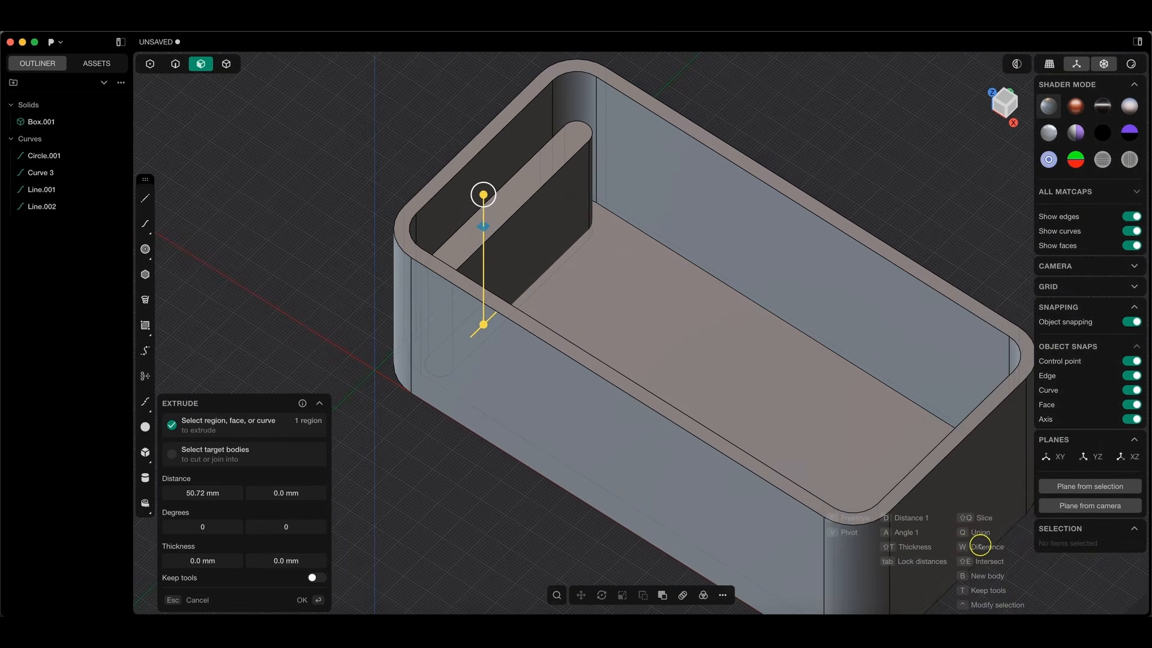
{"action": "left_click", "coordinate": [660, 455]}
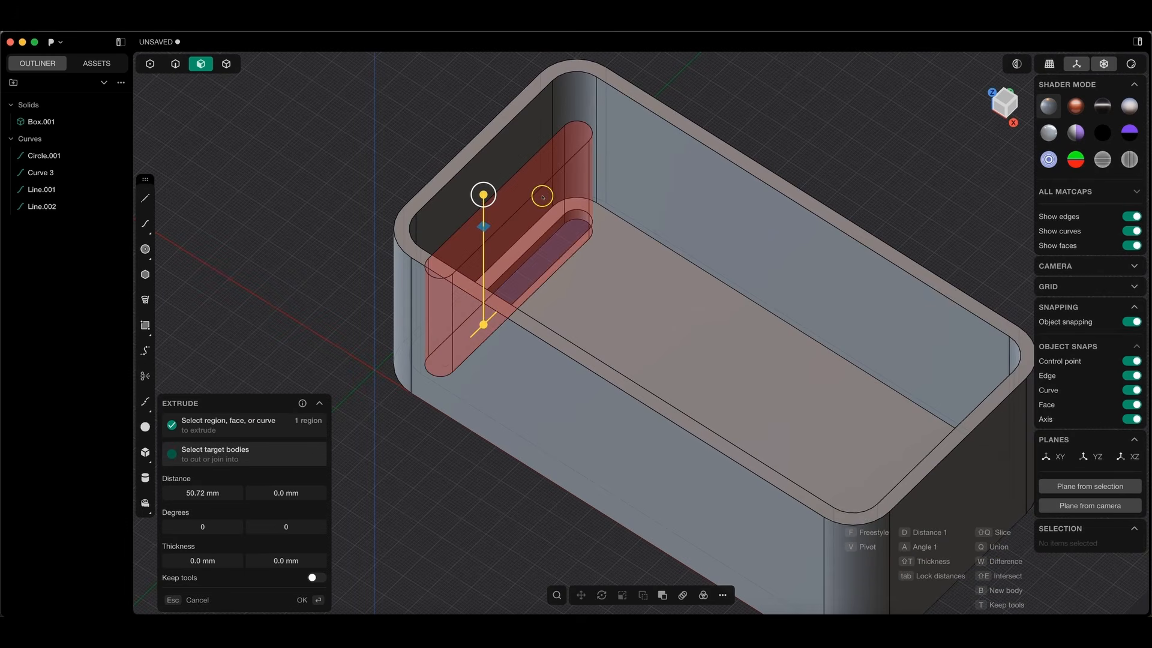
{"action": "left_click", "coordinate": [309, 599]}
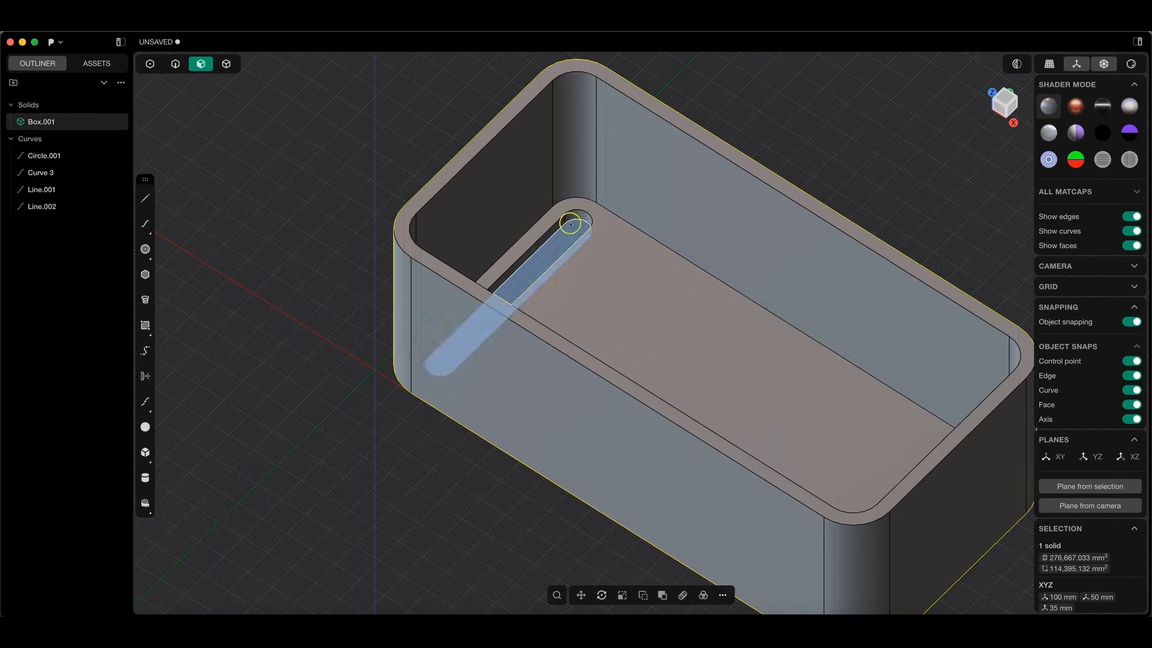
Hide all four slot curves and select the four inner wall faces of the slot opening in the floor.
{"action": "left_click", "coordinate": [35, 139]}
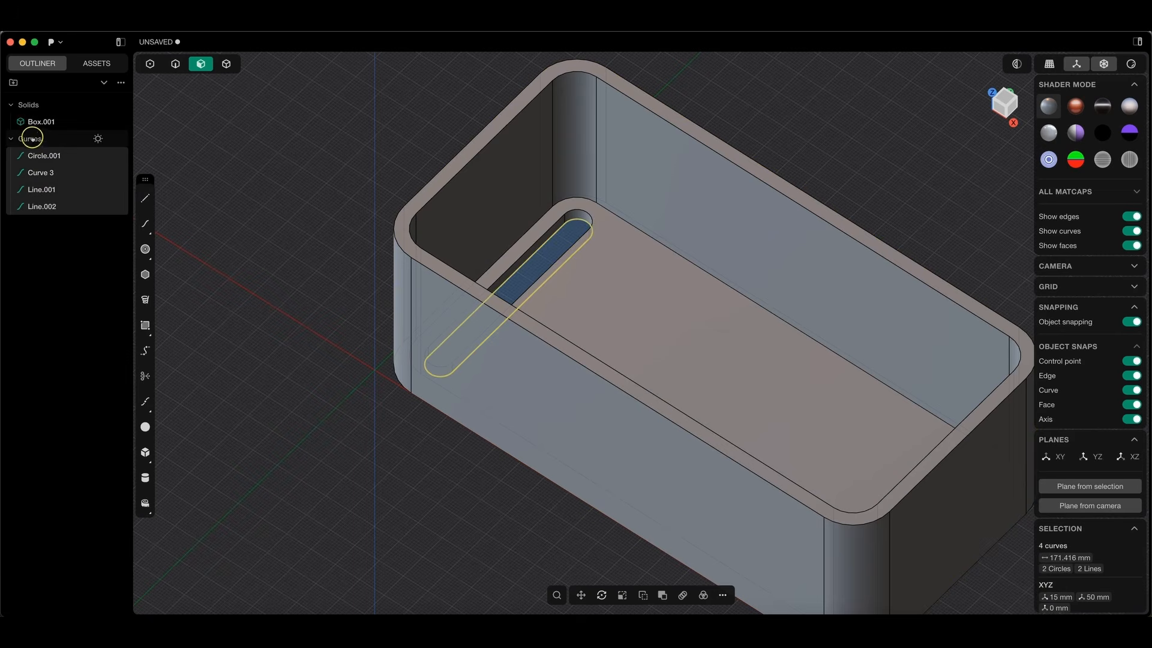
{"action": "left_click", "coordinate": [86, 156]}
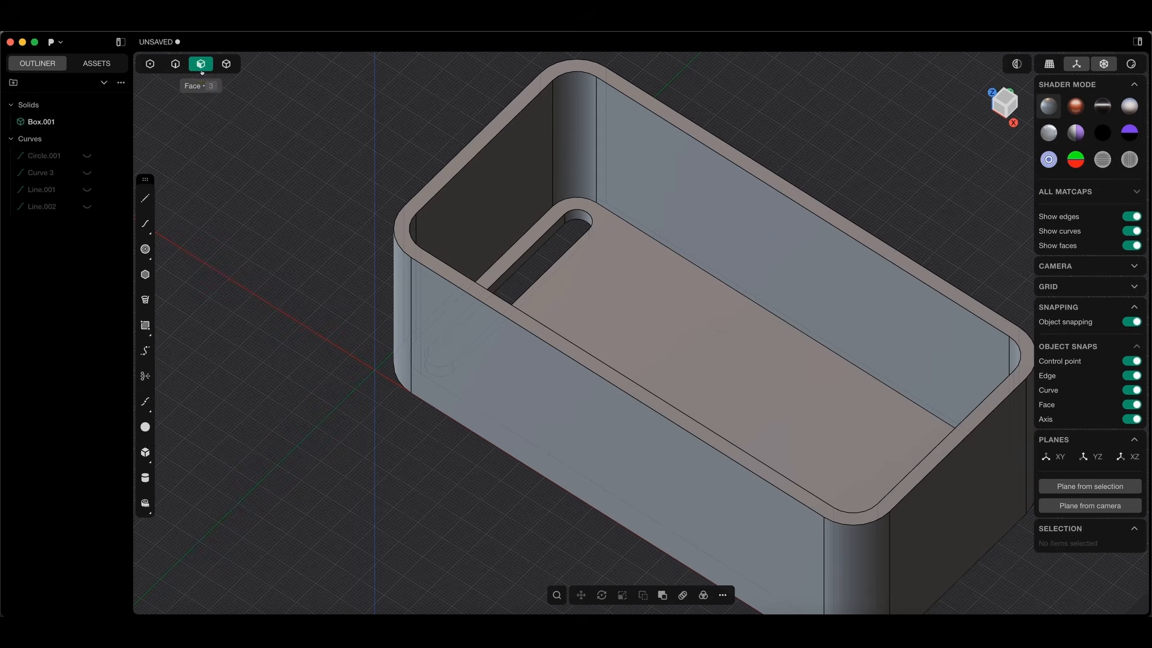
{"action": "scroll", "coordinate": [600, 168], "scroll_direction": "up", "scroll_amount": 5}
{"action": "left_click", "coordinate": [587, 168]}
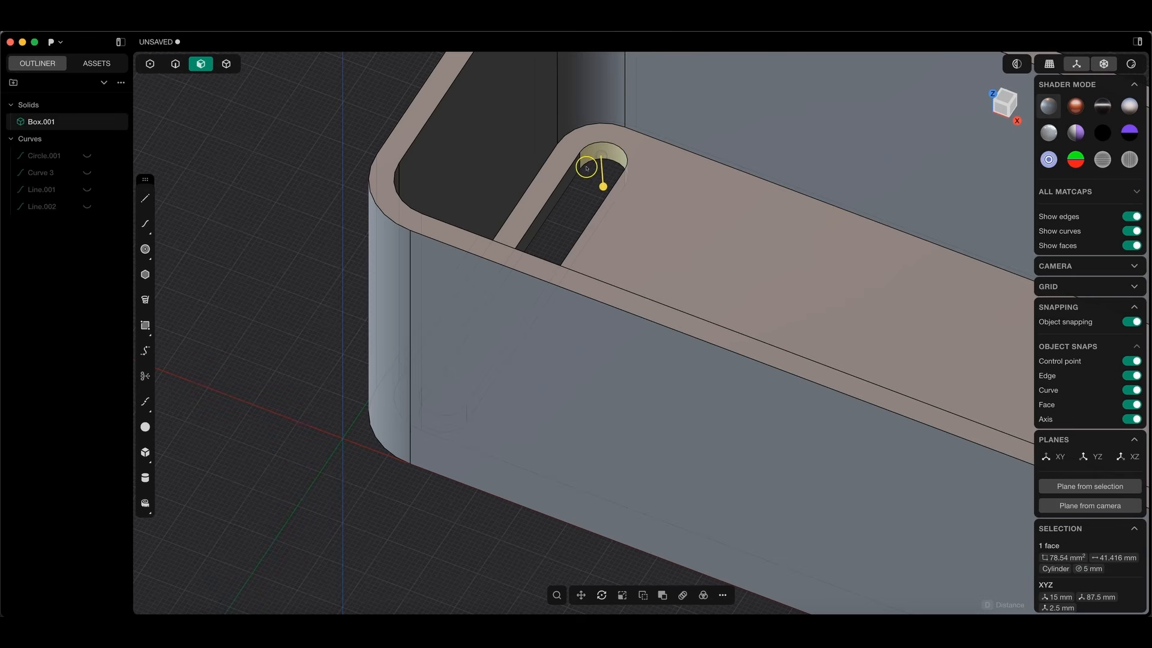
{"action": "left_click", "coordinate": [596, 180]}
{"action": "key", "text": "p"}
{"action": "middle_click_drag", "start_coordinate": [596, 180], "coordinate": [658, 175]}
{"action": "left_click", "coordinate": [660, 174]}
{"action": "middle_click_drag", "start_coordinate": [737, 176], "coordinate": [738, 92]}
{"action": "left_click", "coordinate": [726, 76]}
Rectangular-array the slot faces along the box's length, with 10 instances over an extent of 170 mm.
{"action": "left_click", "coordinate": [1006, 100]}
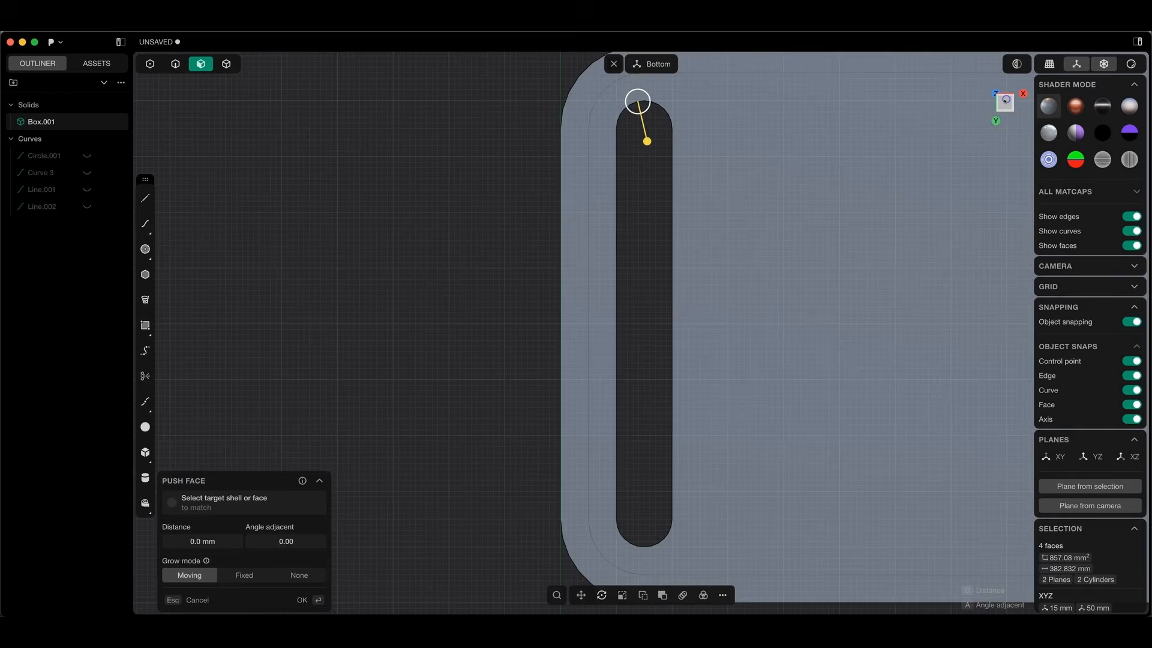
{"action": "scroll", "coordinate": [525, 255], "scroll_direction": "down", "scroll_amount": 3}
{"action": "scroll", "coordinate": [454, 387], "scroll_direction": "down", "scroll_amount": 3}
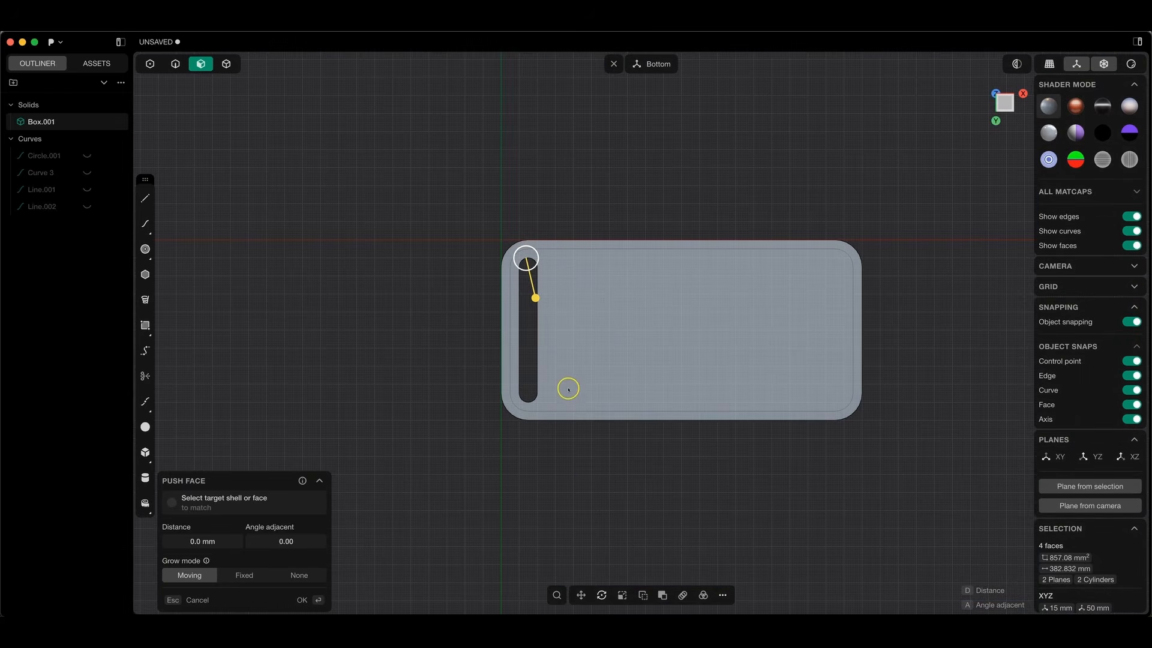
{"action": "left_click", "coordinate": [683, 596]}
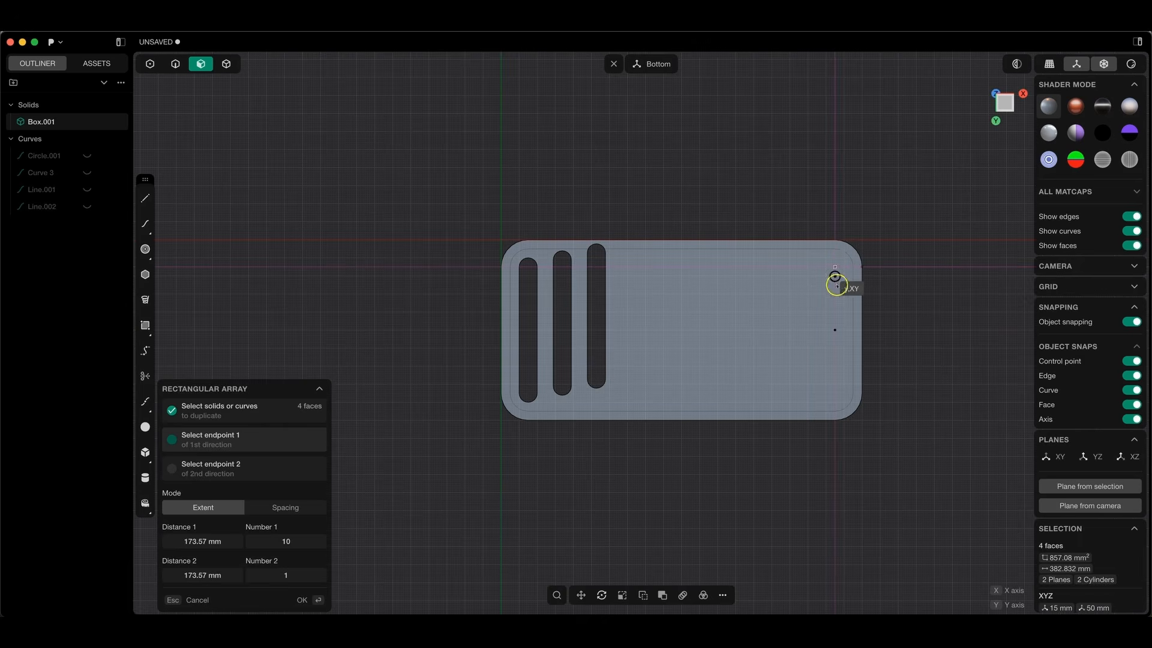
{"action": "left_click", "coordinate": [836, 330]}
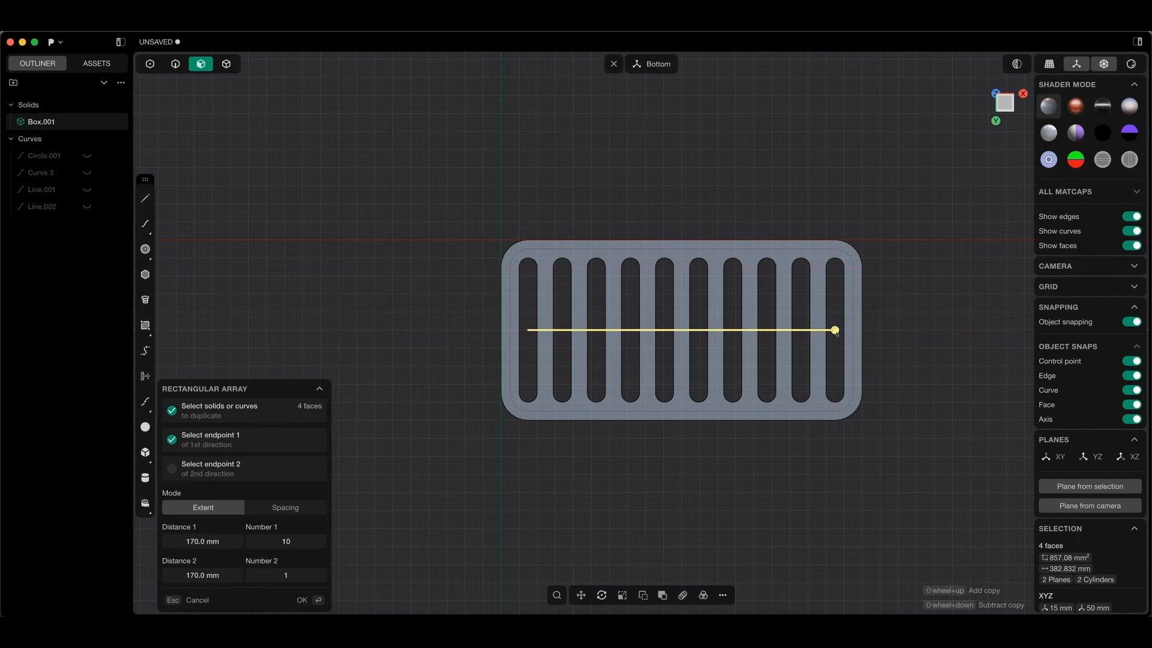
{"action": "left_click_drag", "start_coordinate": [296, 545], "coordinate": [290, 545]}
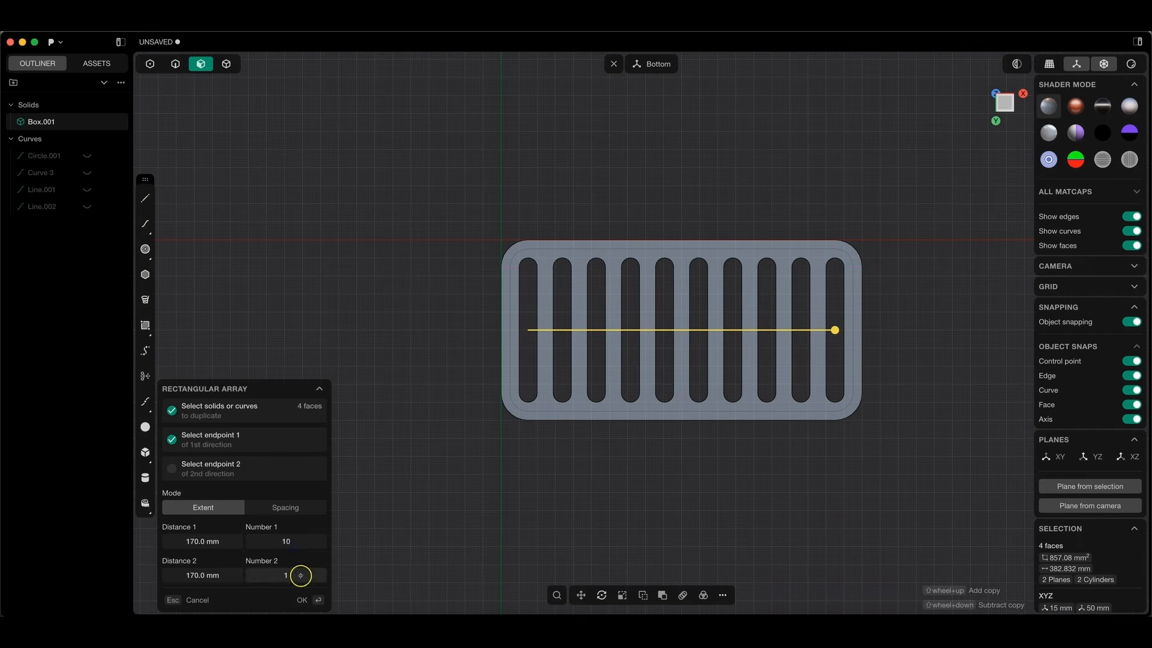
{"action": "left_click", "coordinate": [300, 600]}
On the outer face of the long side wall, draw a 25 mm diameter centre circle at one upper corner of the flat face.
{"action": "scroll", "coordinate": [581, 308], "scroll_direction": "up", "scroll_amount": 2}
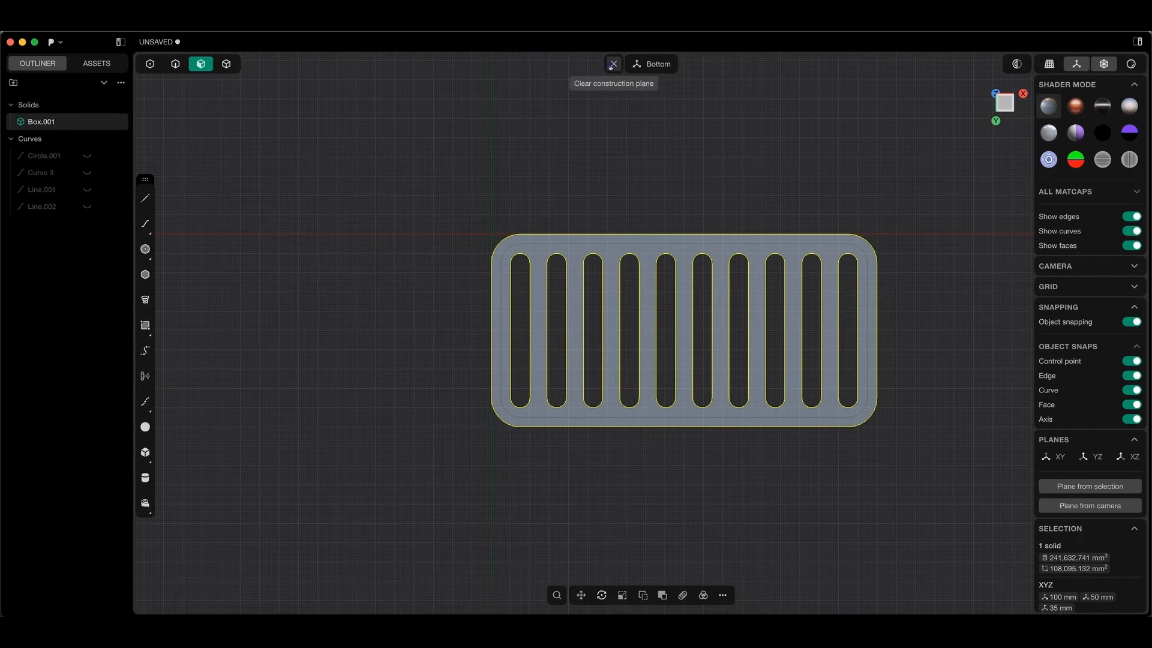
{"action": "left_click", "coordinate": [613, 63]}
{"action": "middle_click_drag", "start_coordinate": [593, 188], "coordinate": [533, 314]}
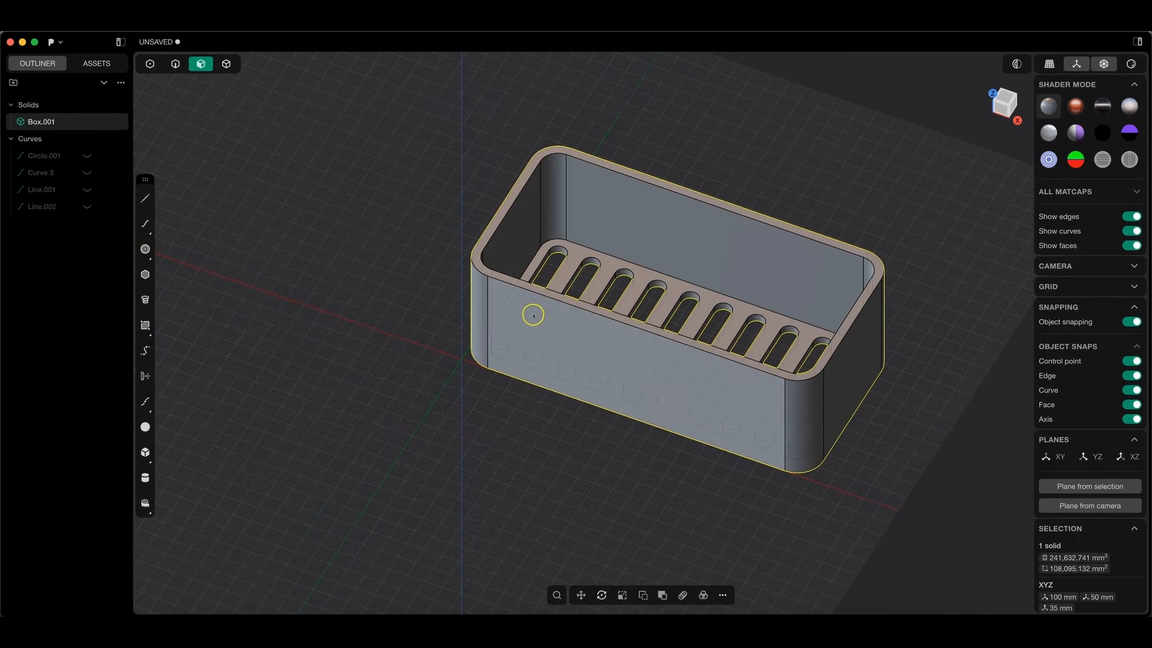
{"action": "left_click", "coordinate": [560, 335]}
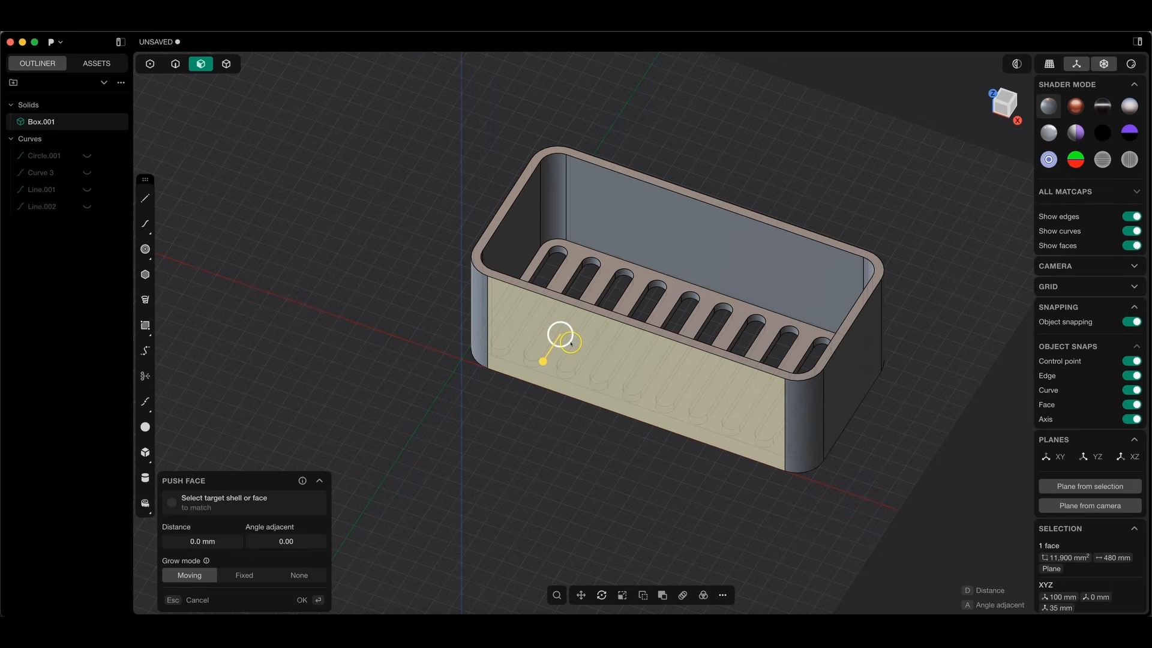
{"action": "key", "text": "space"}
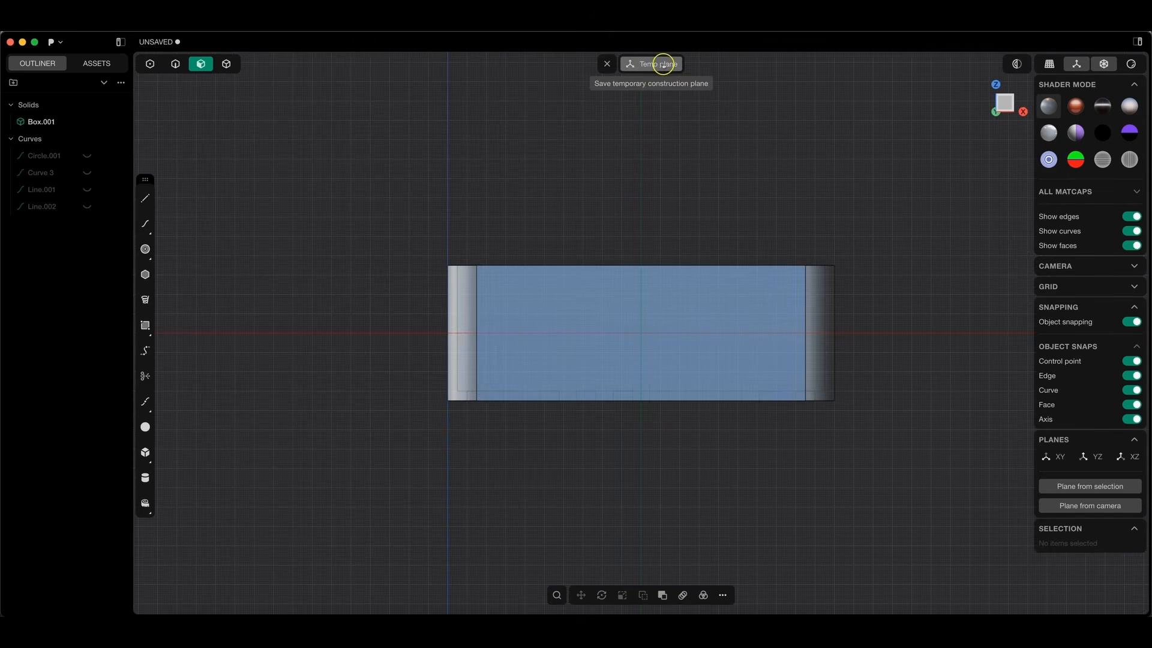
{"action": "left_click", "coordinate": [145, 250]}
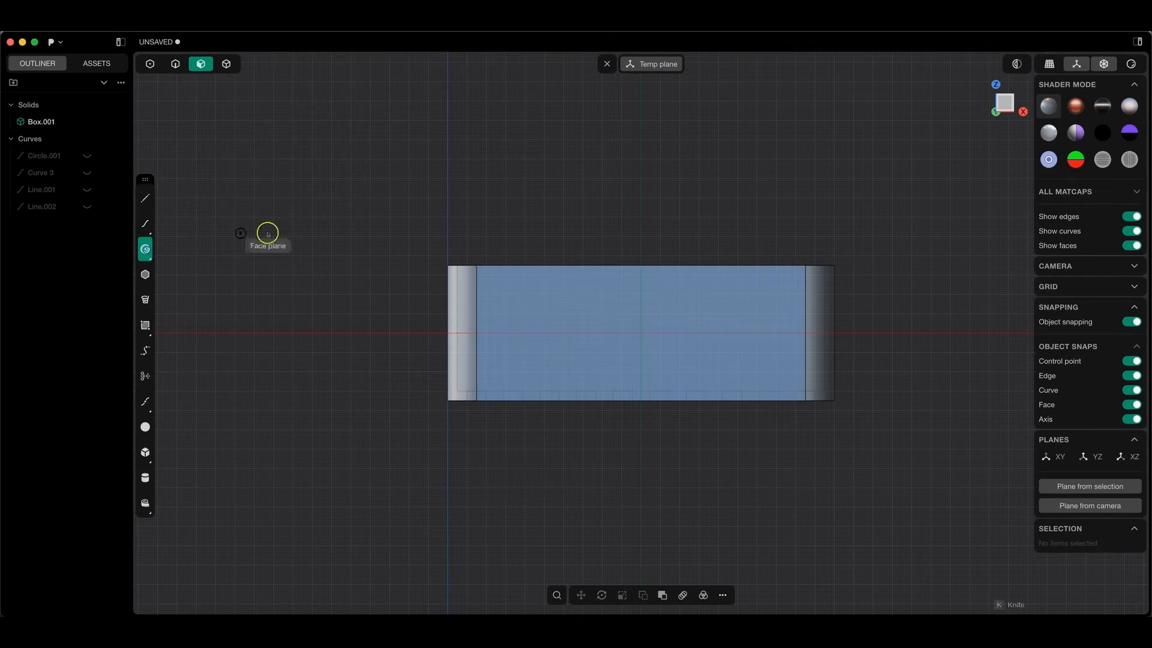
{"action": "left_click", "coordinate": [477, 266]}
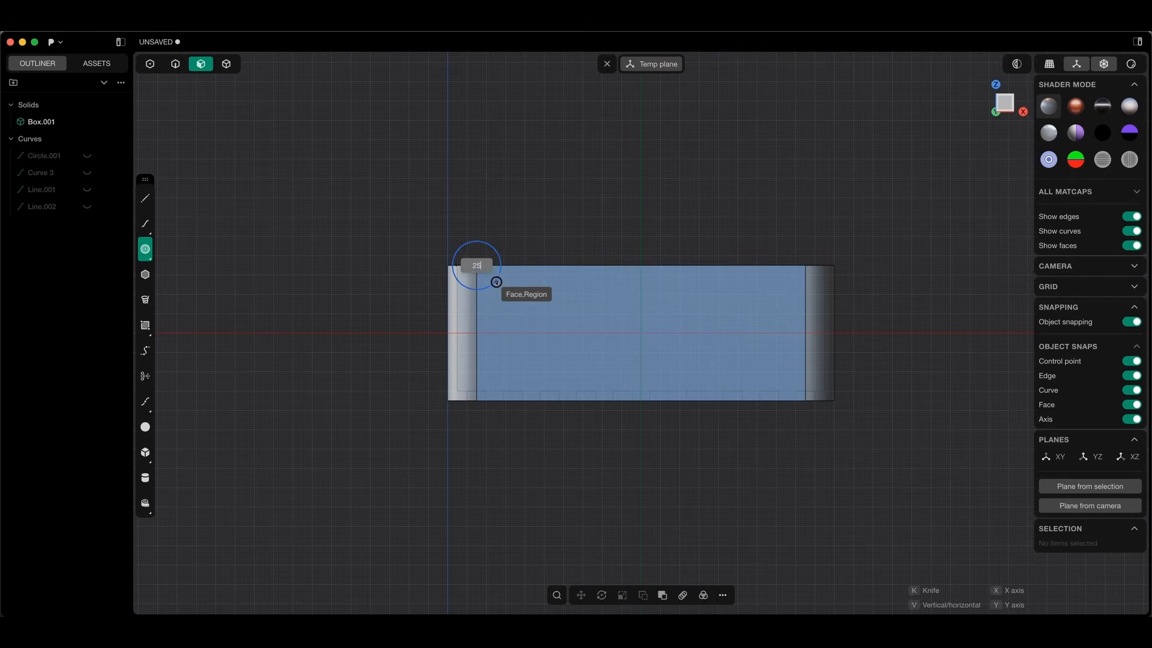
{"action": "left_click", "coordinate": [497, 283]}
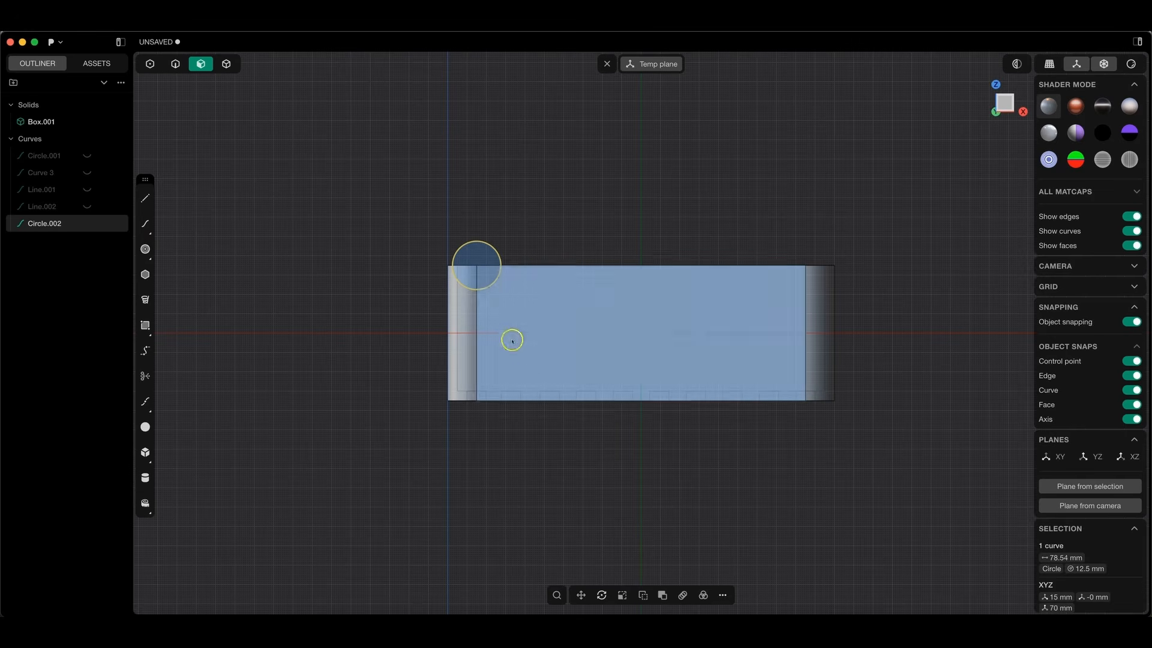
Move the circle 25 mm along X, inward along the wall's upper edge.
{"action": "left_click", "coordinate": [582, 596]}
{"action": "left_click", "coordinate": [187, 536]}
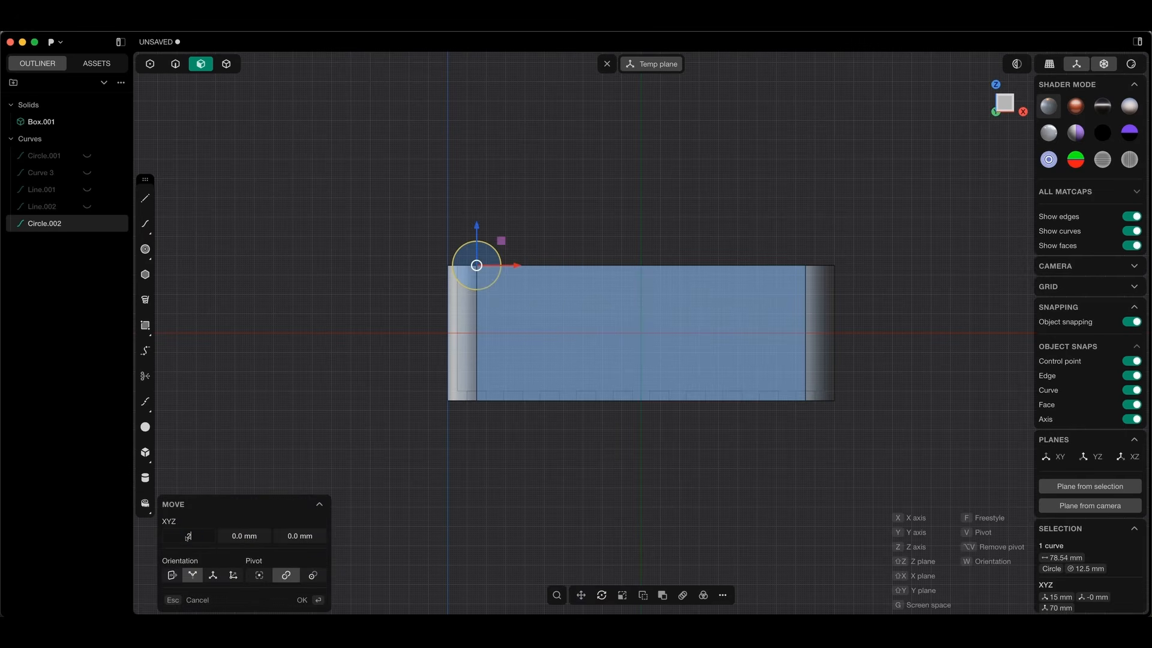
{"action": "type", "text": "25"}
{"action": "key", "text": "Return"}
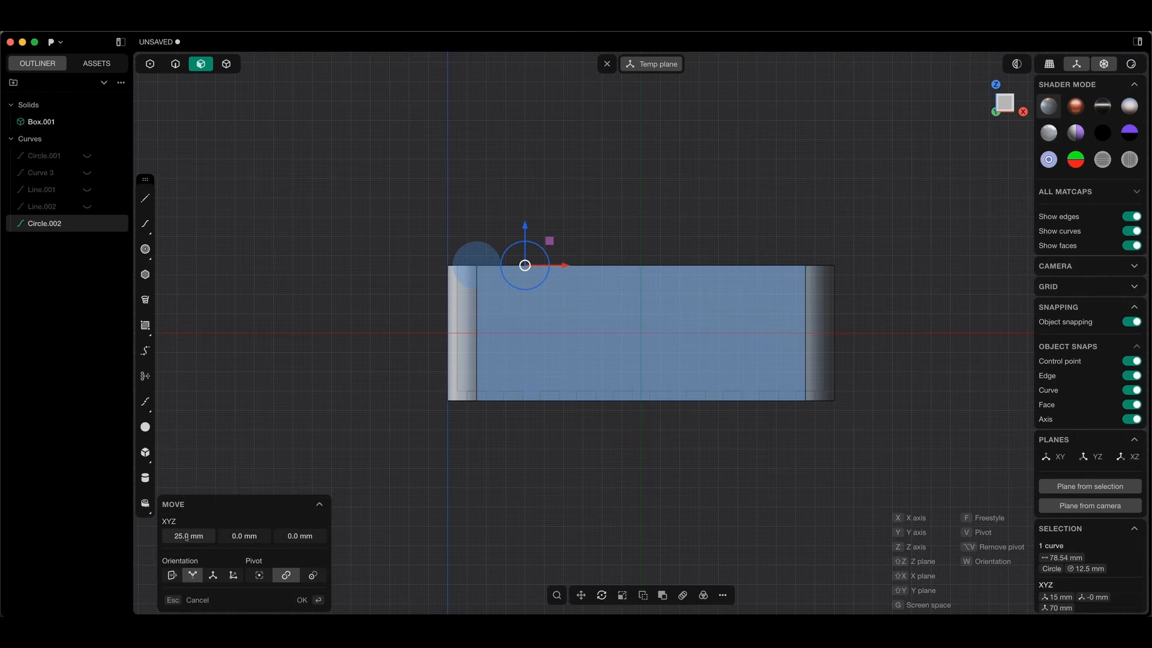
{"action": "key", "text": "Return"}
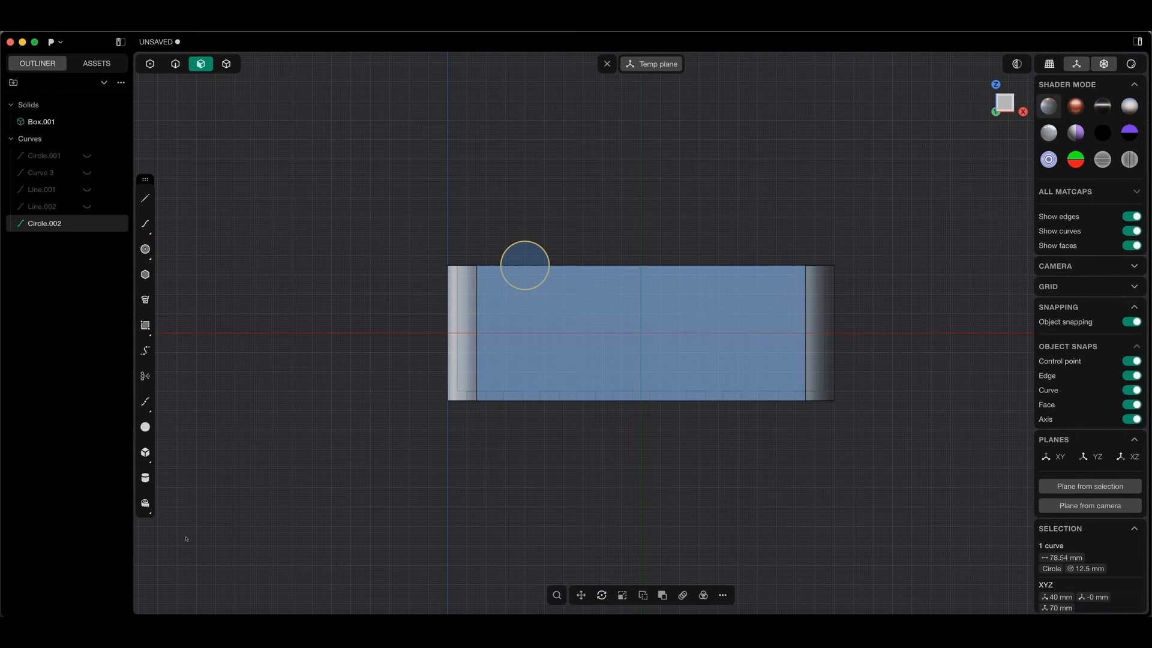
Mirror the circle across the side wall's vertical centreline to the other end of the upper edge.
{"action": "left_click", "coordinate": [723, 595]}
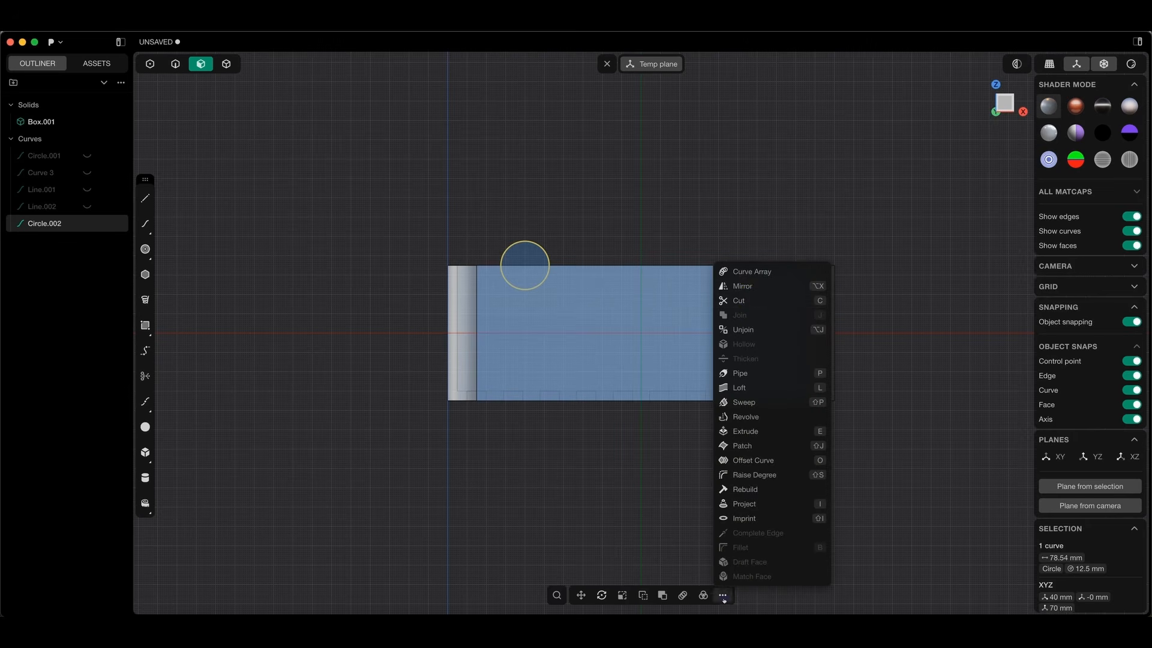
{"action": "left_click", "coordinate": [744, 287]}
{"action": "left_click", "coordinate": [660, 335]}
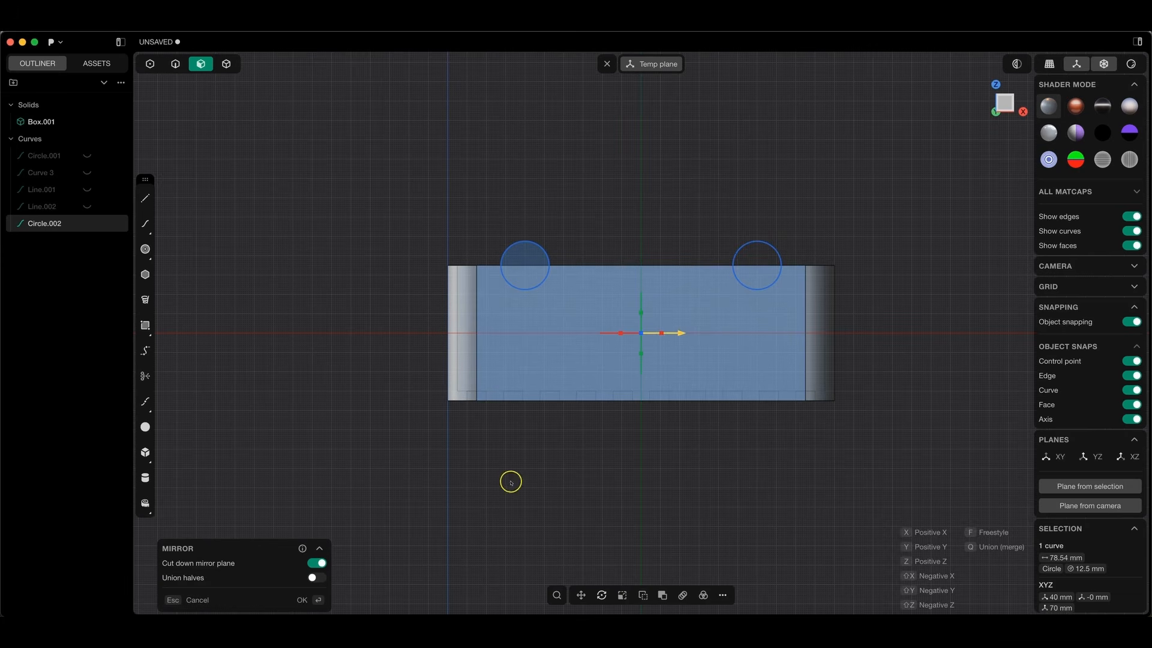
{"action": "left_click", "coordinate": [301, 600]}
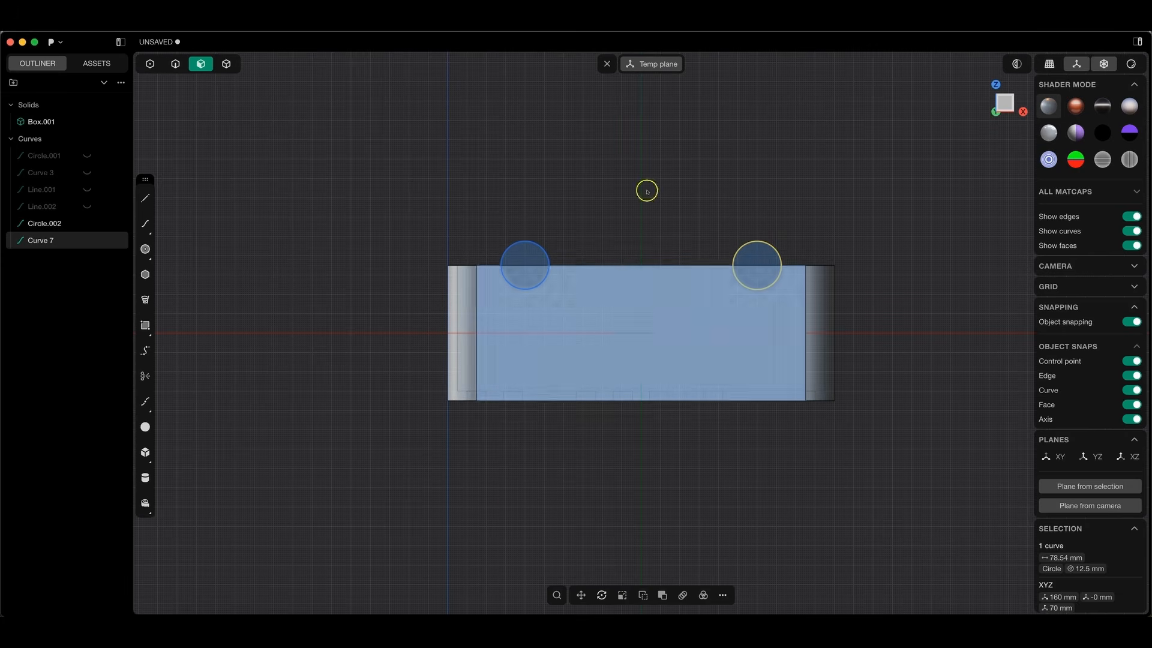
Extrude both circles about 113.75 mm across the box as a Difference cut through both long walls, and hide the two circle curves.
{"action": "left_click", "coordinate": [605, 65]}
{"action": "middle_click_drag", "start_coordinate": [632, 187], "coordinate": [560, 197]}
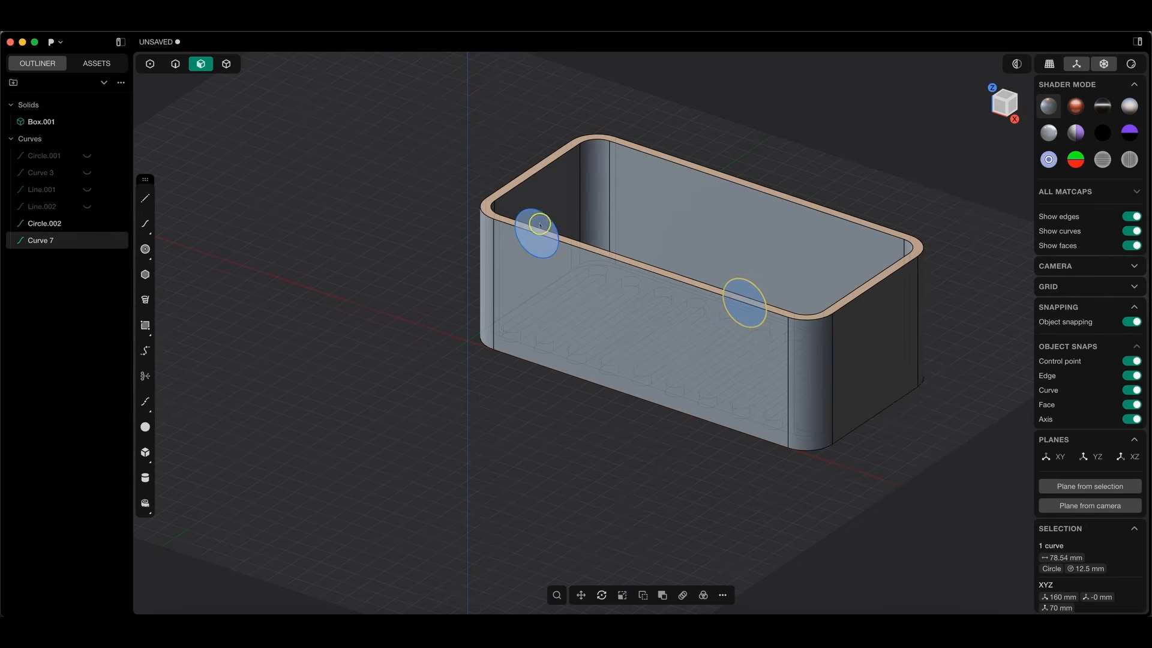
{"action": "key", "text": "e"}
{"action": "left_click", "coordinate": [744, 300]}
{"action": "left_click_drag", "start_coordinate": [779, 269], "coordinate": [917, 176]}
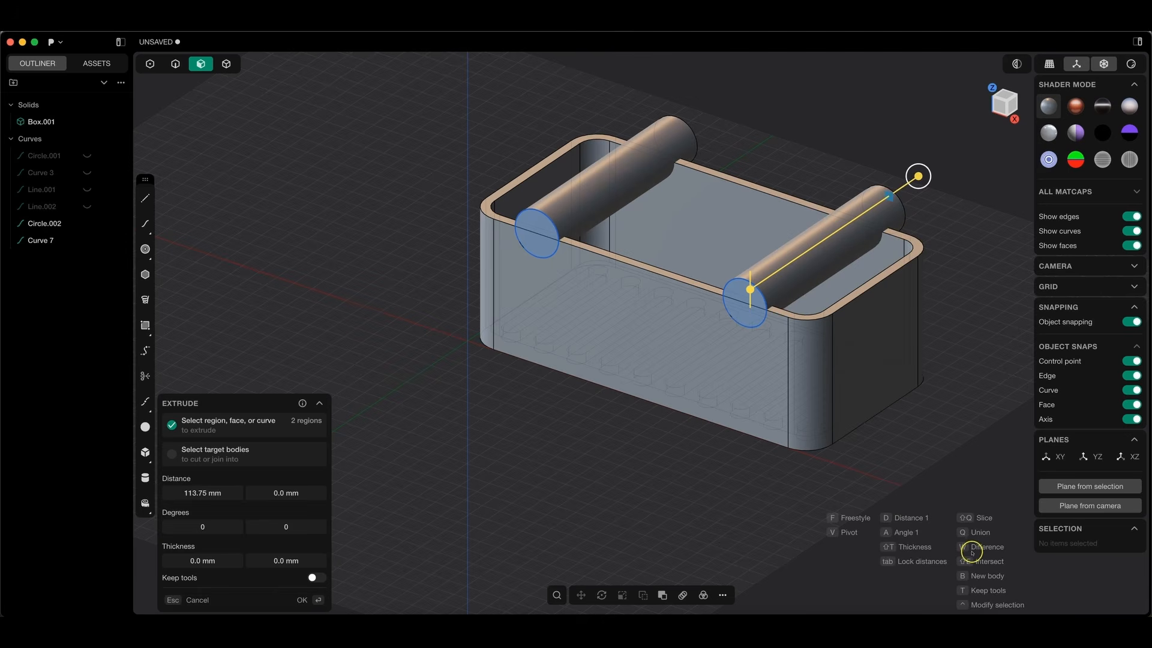
{"action": "key", "text": "w"}
{"action": "left_click", "coordinate": [868, 326]}
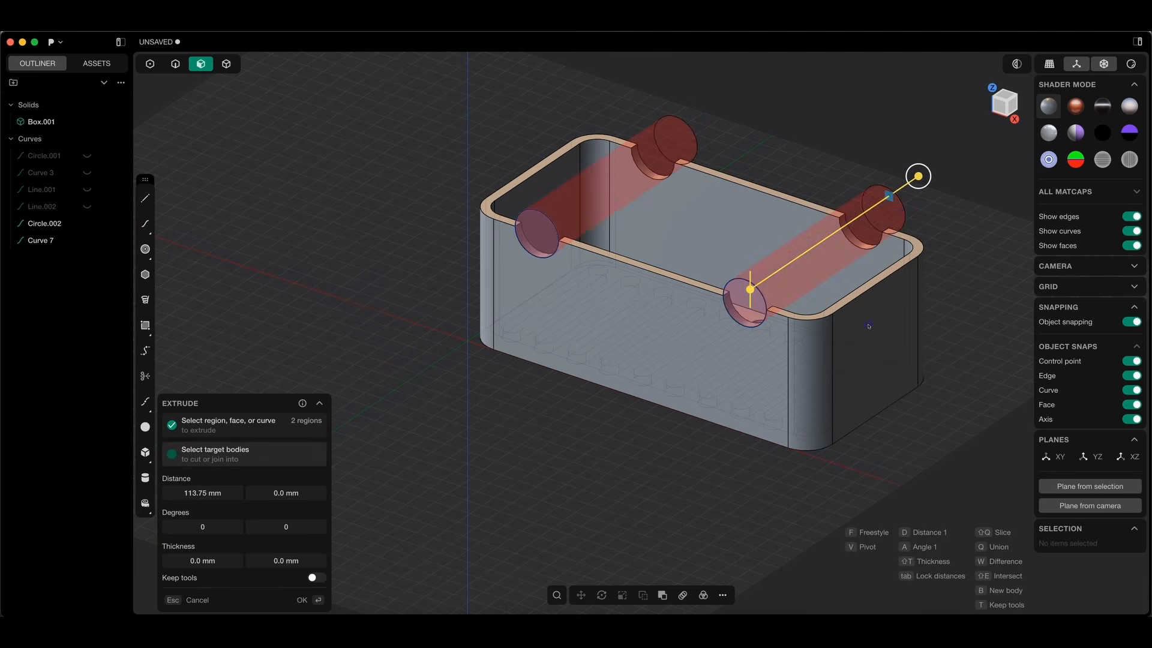
{"action": "left_click", "coordinate": [305, 600]}
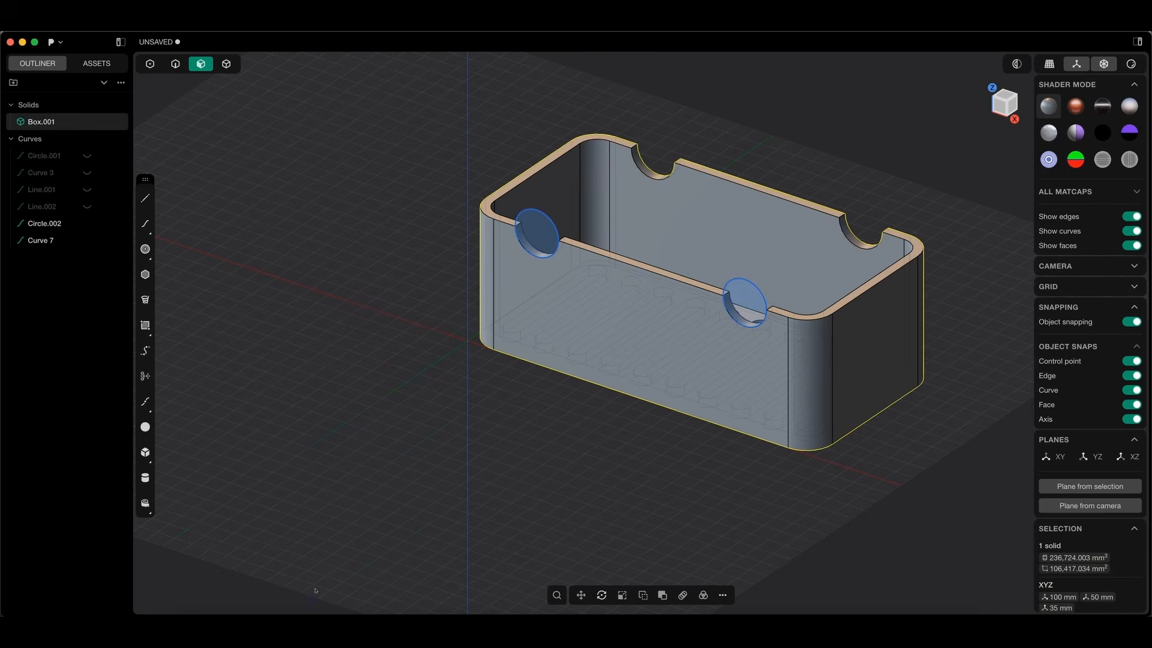
{"action": "left_click", "coordinate": [88, 223]}
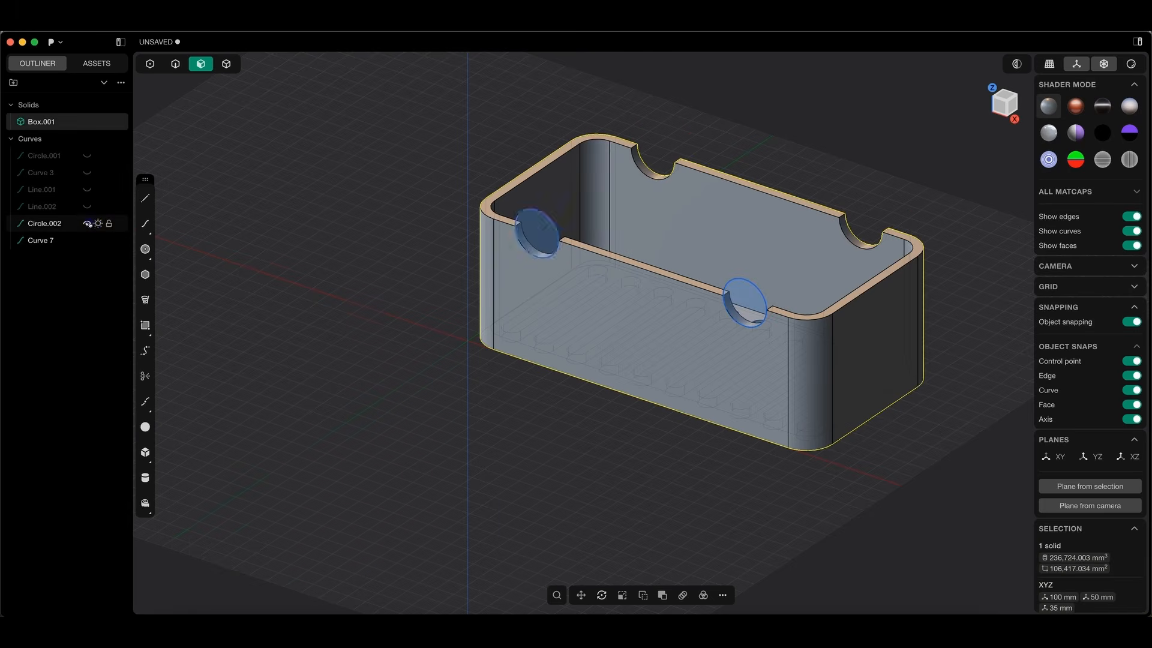
{"action": "left_click", "coordinate": [87, 240]}
Fillet the eight short edges where the four semicircular wall cutouts meet the top rim with a distance of 15 mm.
{"action": "scroll", "coordinate": [447, 200], "scroll_direction": "up", "scroll_amount": 3}
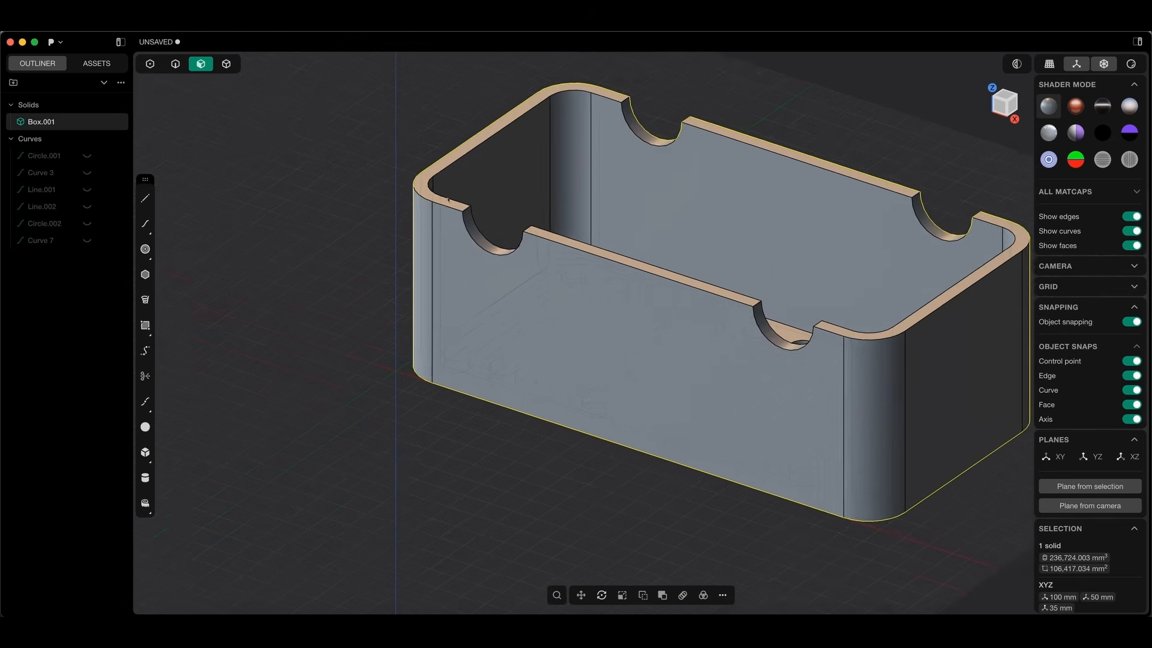
{"action": "left_click", "coordinate": [172, 63]}
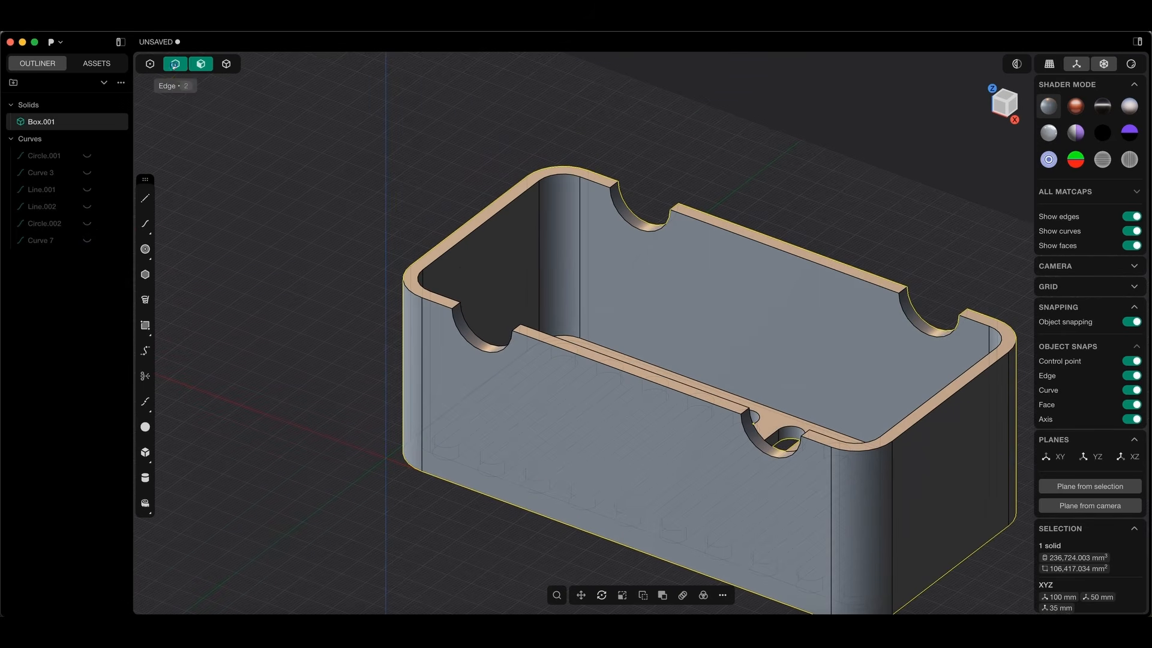
{"action": "left_click", "coordinate": [459, 302]}
{"action": "key", "text": "f"}
{"action": "left_click", "coordinate": [616, 184]}
{"action": "left_click", "coordinate": [675, 206]}
{"action": "left_click", "coordinate": [517, 328]}
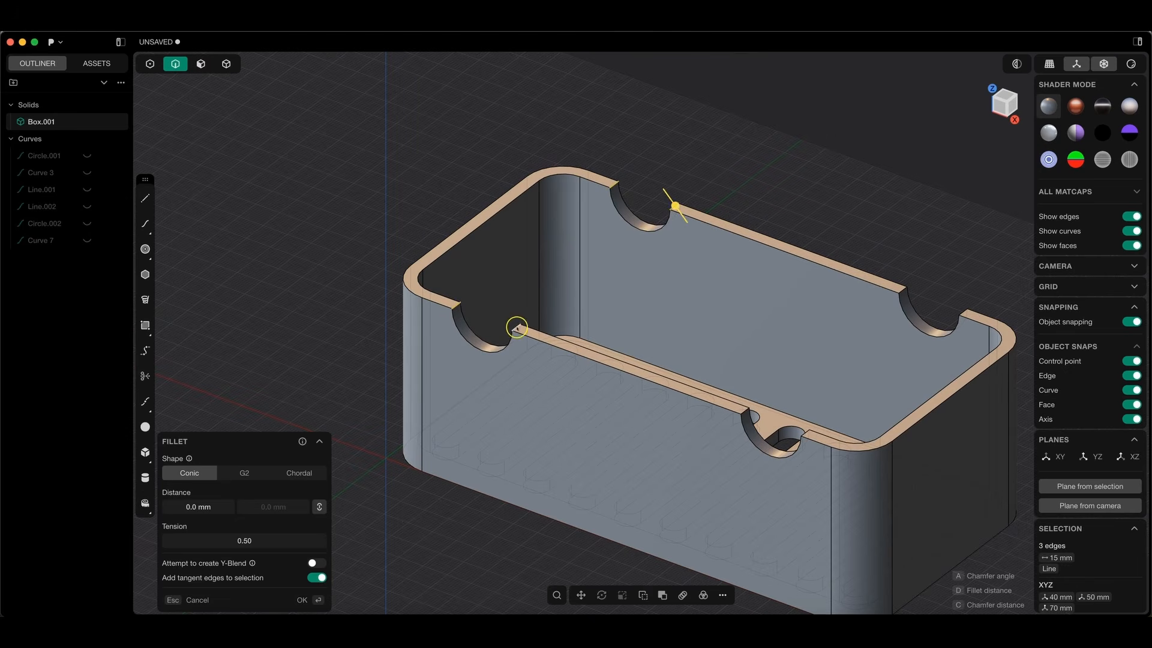
{"action": "left_click", "coordinate": [747, 410]}
{"action": "left_click", "coordinate": [903, 289]}
{"action": "left_click", "coordinate": [963, 312]}
{"action": "left_click", "coordinate": [806, 431]}
{"action": "type", "text": "15"}
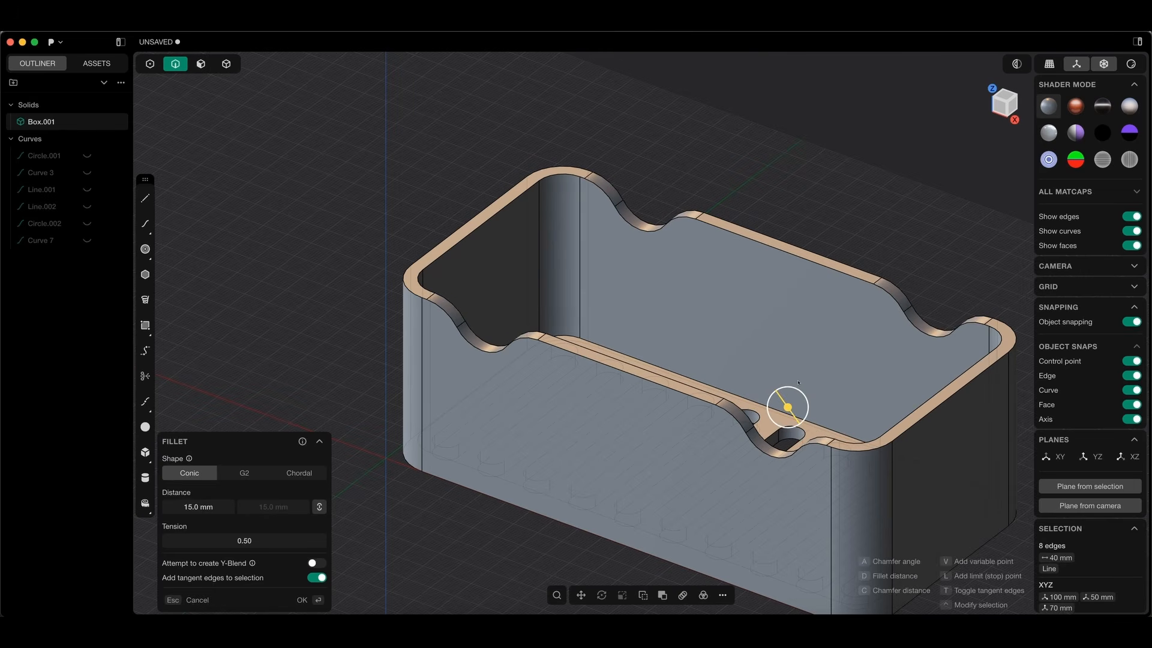
{"action": "key", "text": "Return"}
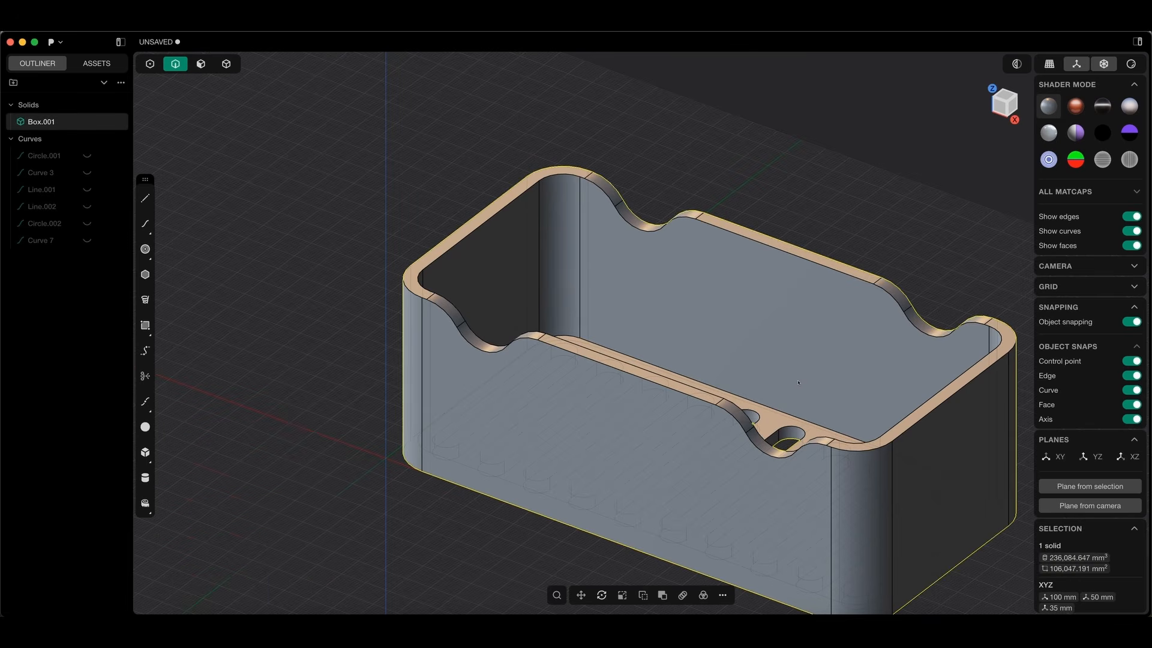
Hide the viewport overlays, display the box with the glossy red-copper matcap, and clear the selection.
{"action": "scroll", "coordinate": [798, 382], "scroll_direction": "down", "scroll_amount": 3}
{"action": "middle_click_drag", "start_coordinate": [797, 382], "coordinate": [798, 420]}
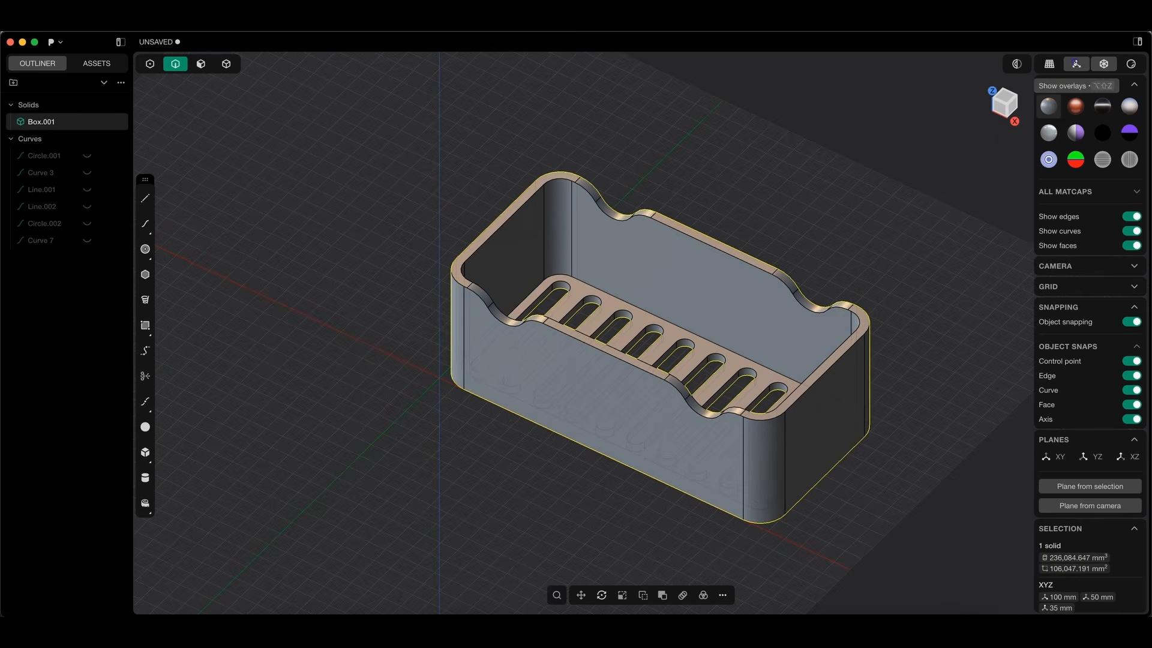
{"action": "left_click", "coordinate": [1075, 64]}
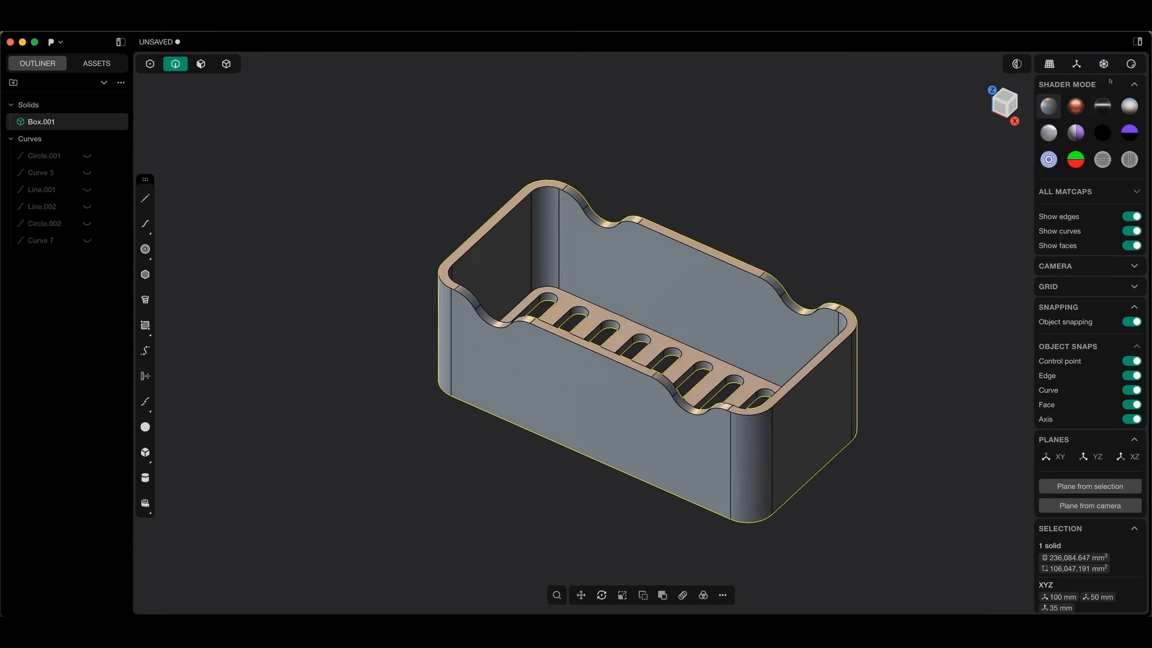
{"action": "left_click", "coordinate": [1075, 106]}
{"action": "middle_click_drag", "start_coordinate": [823, 118], "coordinate": [827, 178]}
{"action": "left_click", "coordinate": [828, 179]}
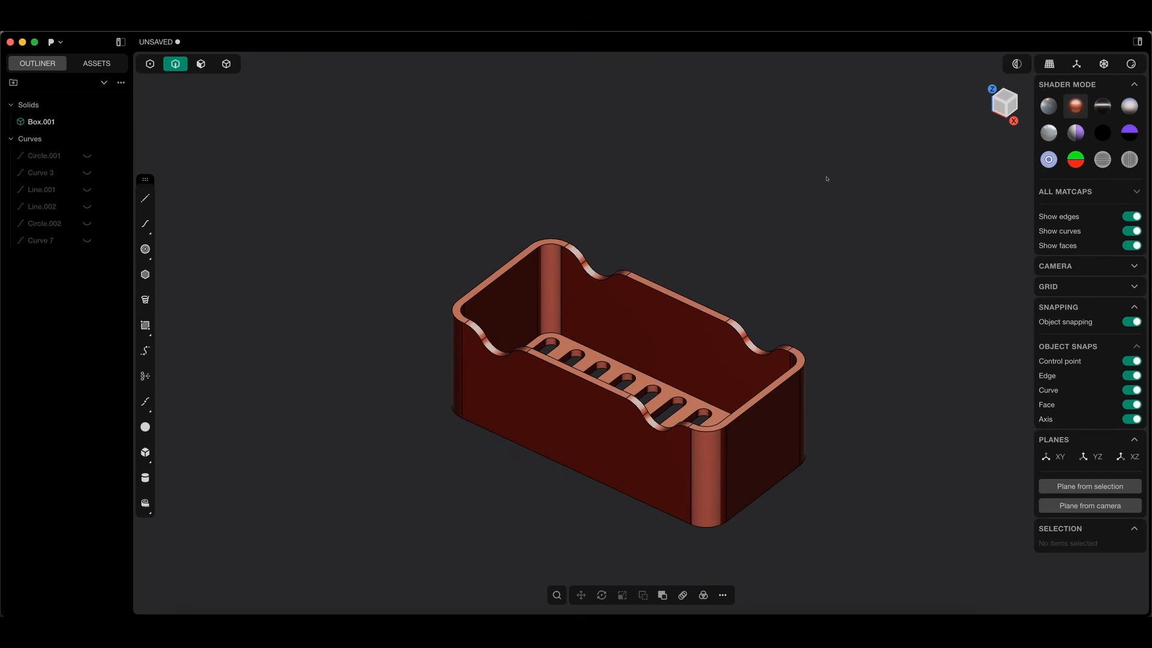